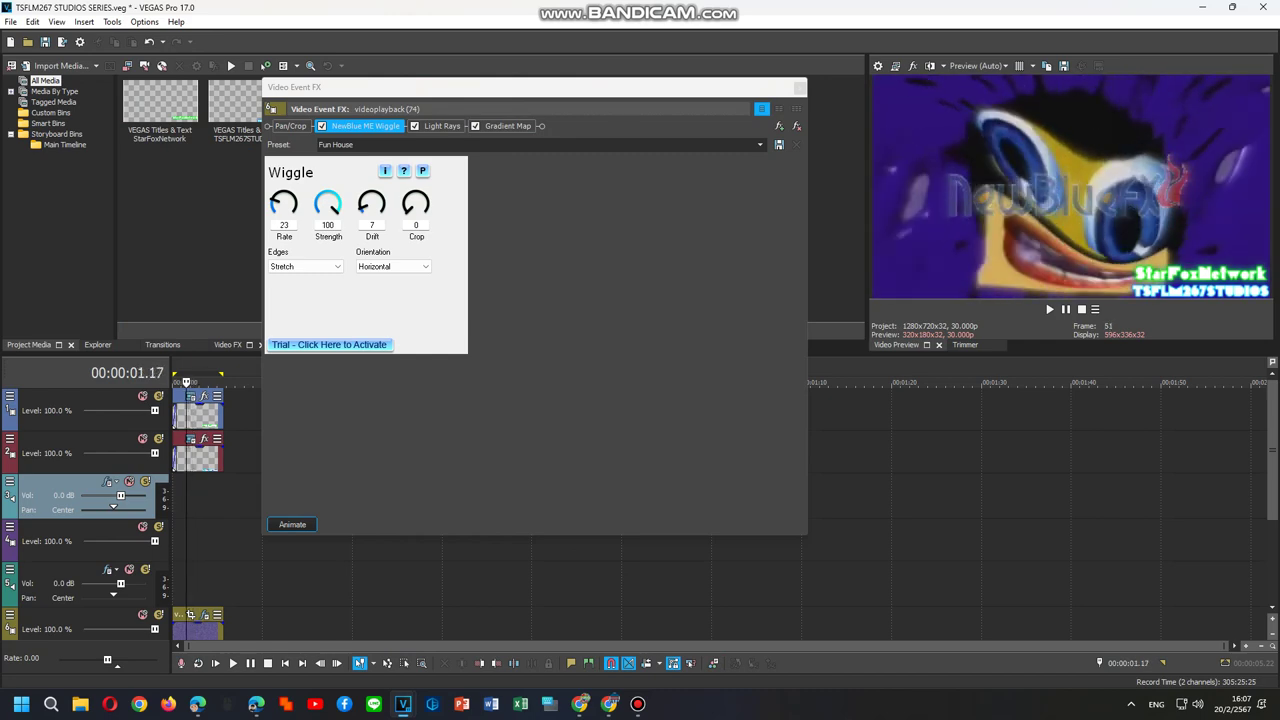
# Step: Raise the Wiggle effect's Drift to 23 and play the timeline around the logo change to preview it
pyautogui.press('space')
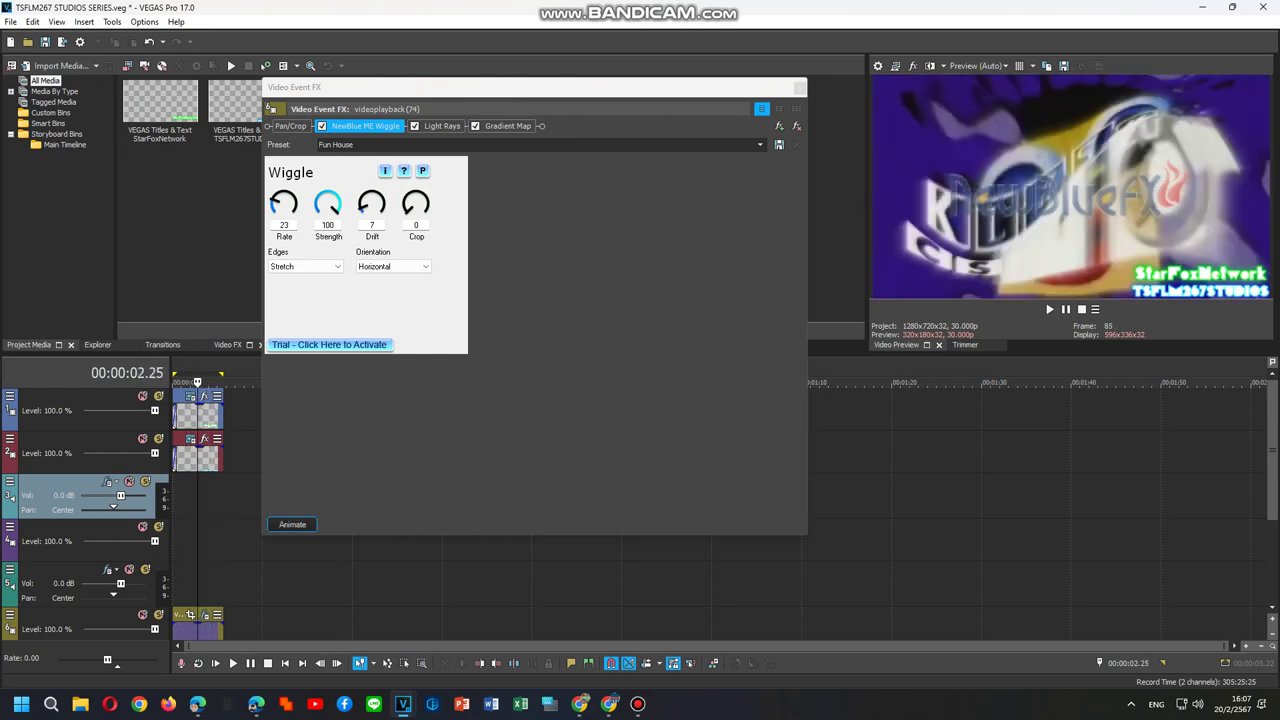
pyautogui.moveTo(372, 204); pyautogui.dragTo(371, 199)
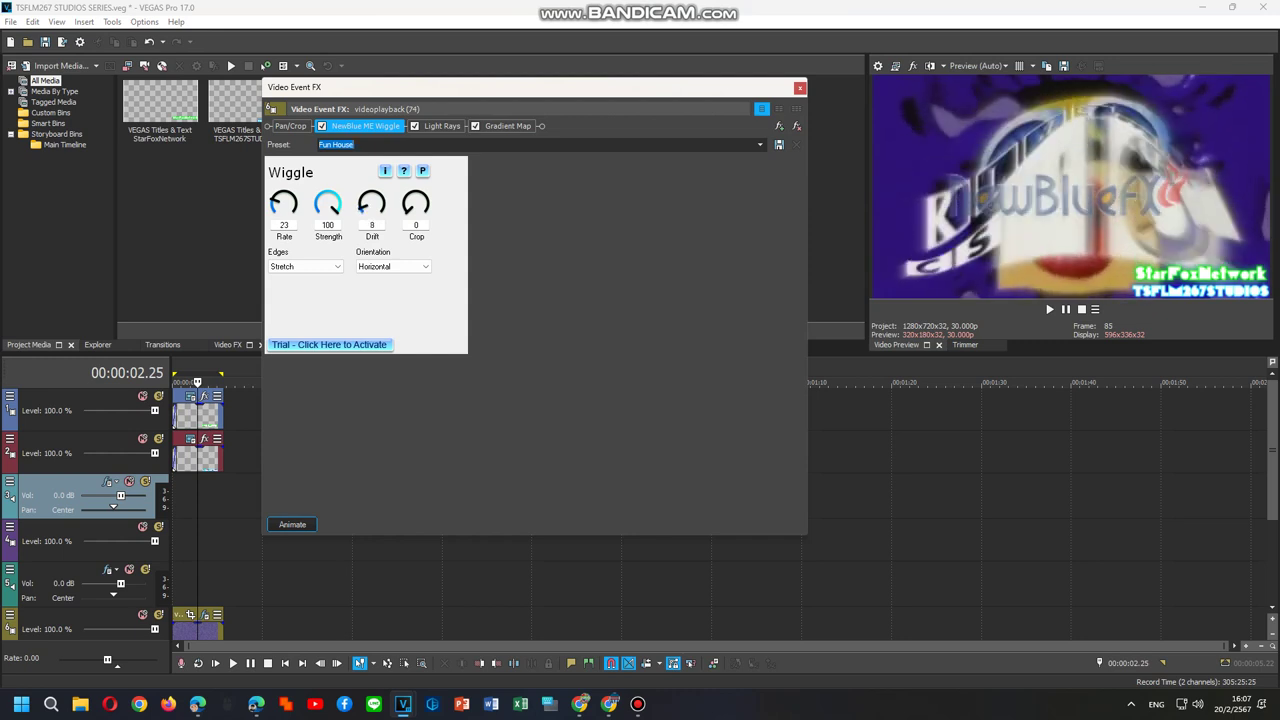
pyautogui.moveTo(197, 382); pyautogui.dragTo(198, 382)
pyautogui.moveTo(371, 205); pyautogui.dragTo(371, 182)
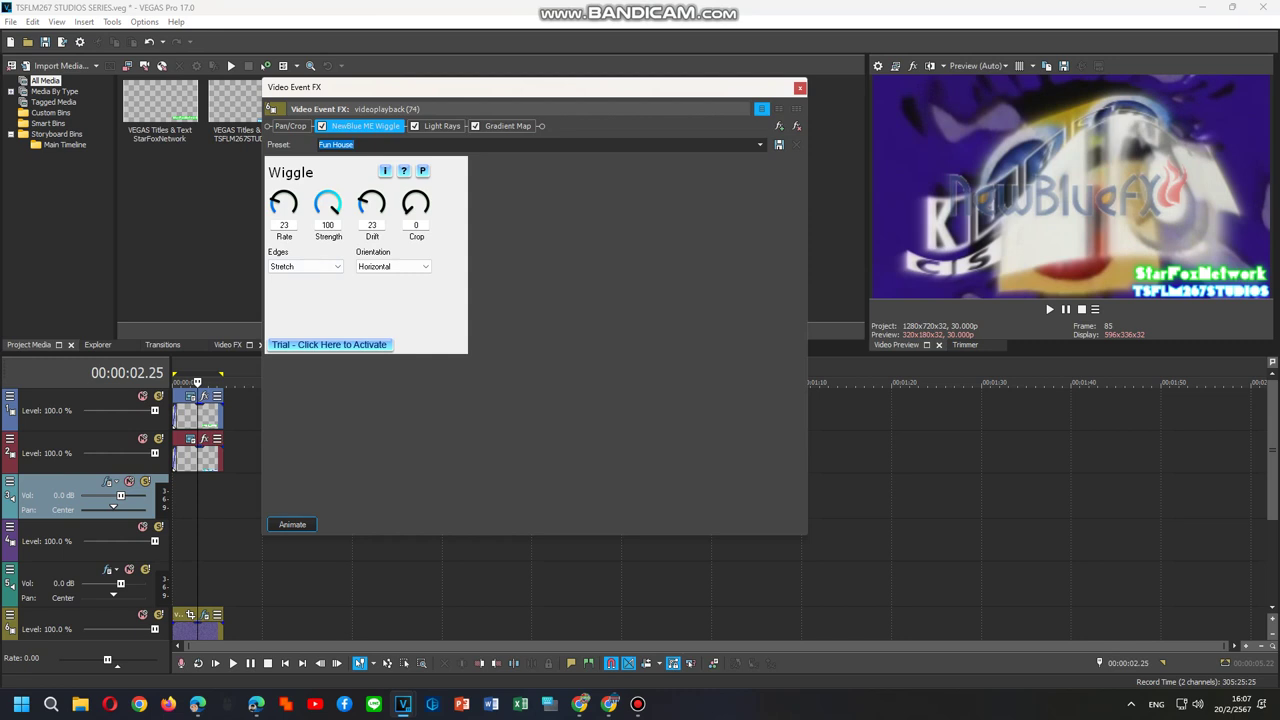
pyautogui.press('space')
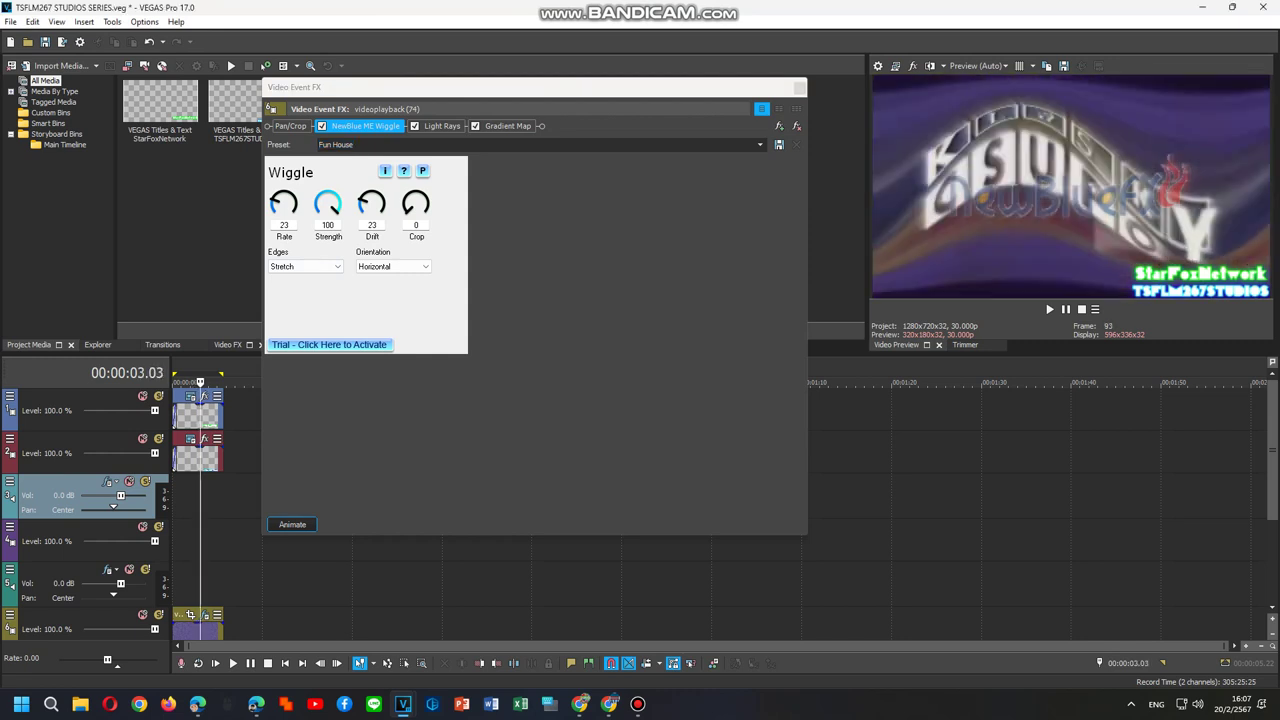
pyautogui.press('space')
pyautogui.press('Right')
pyautogui.press('Left')
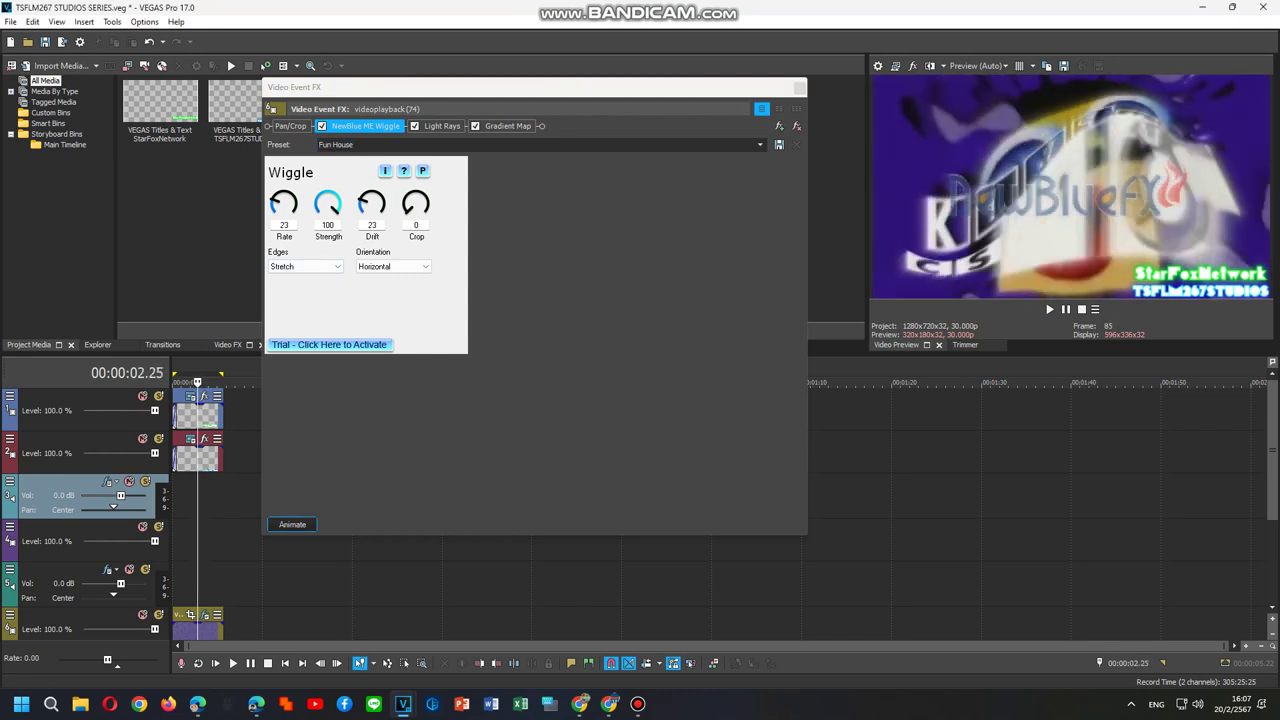
pyautogui.press('space')
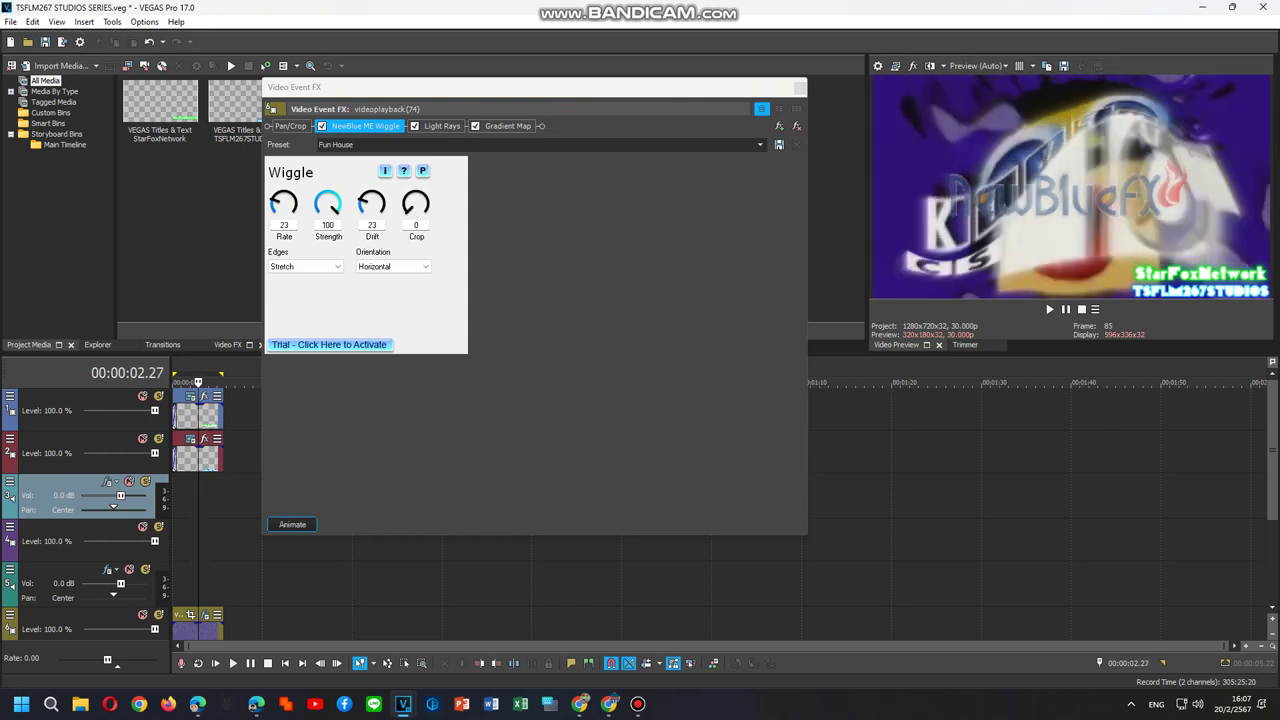
# Step: Set the timeline's time selection to span the full length of the clips, from 00:00:00.00 to 00:00:05.22
pyautogui.press('Up')
pyautogui.press('Up')
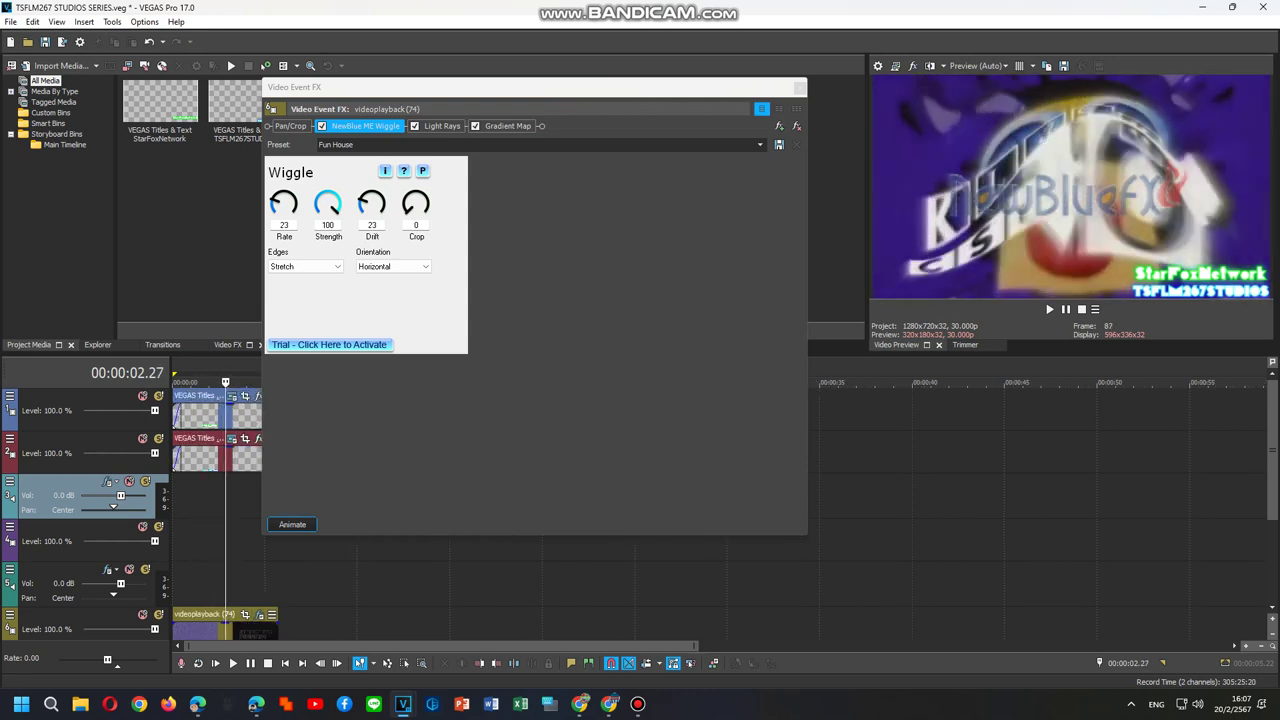
pyautogui.press('Up')
pyautogui.press('Up')
pyautogui.press('Up')
pyautogui.press('Up')
pyautogui.press('Up')
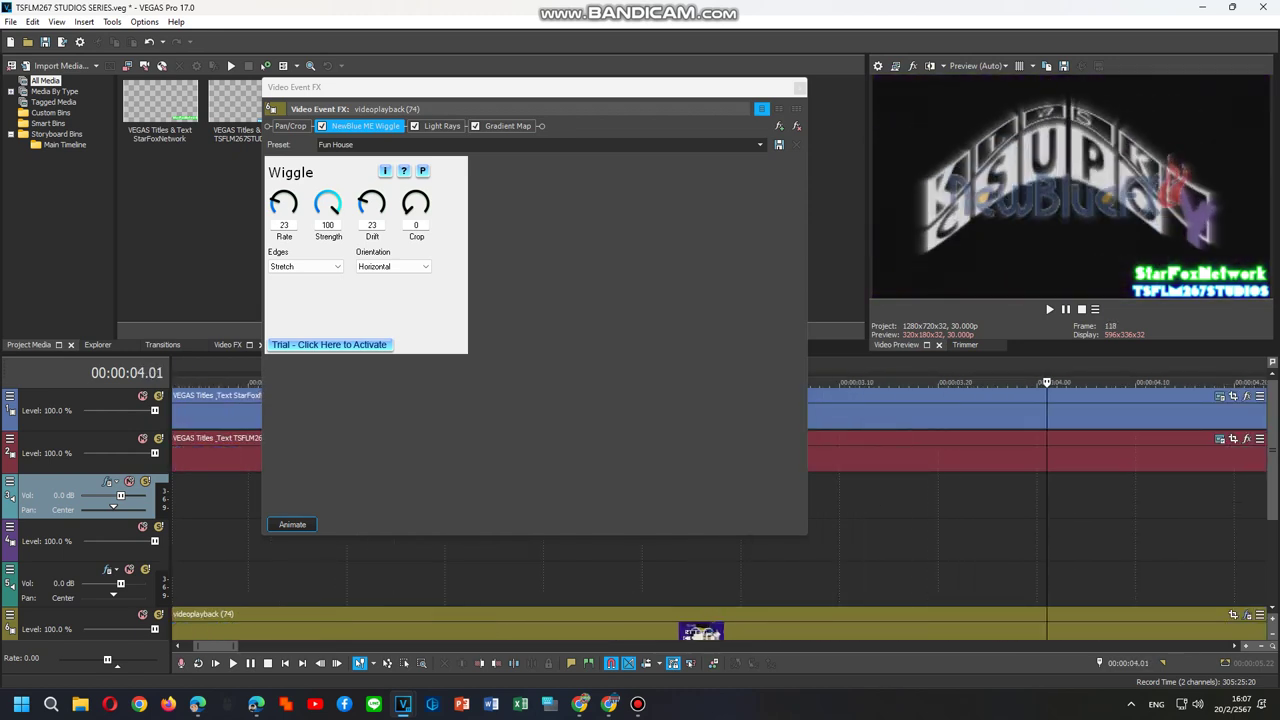
pyautogui.moveTo(740, 550)
pyautogui.mouseDown()
pyautogui.moveTo(572, 550)
pyautogui.moveTo(721, 550)
pyautogui.mouseUp()
pyautogui.doubleClick(721, 550)
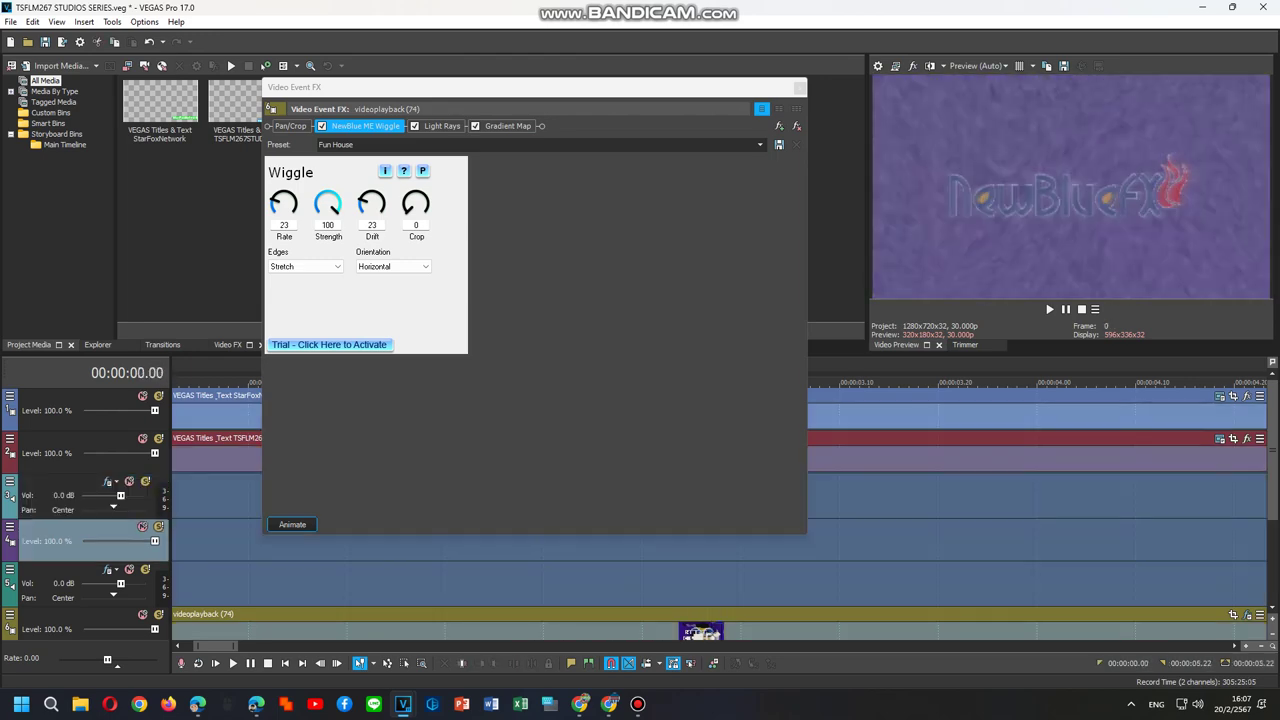
# Step: Set the Gradient Map to an opaque black, magenta and white gradient, save it as preset Radioup V1.8, and close the event effects
pyautogui.click(508, 126)
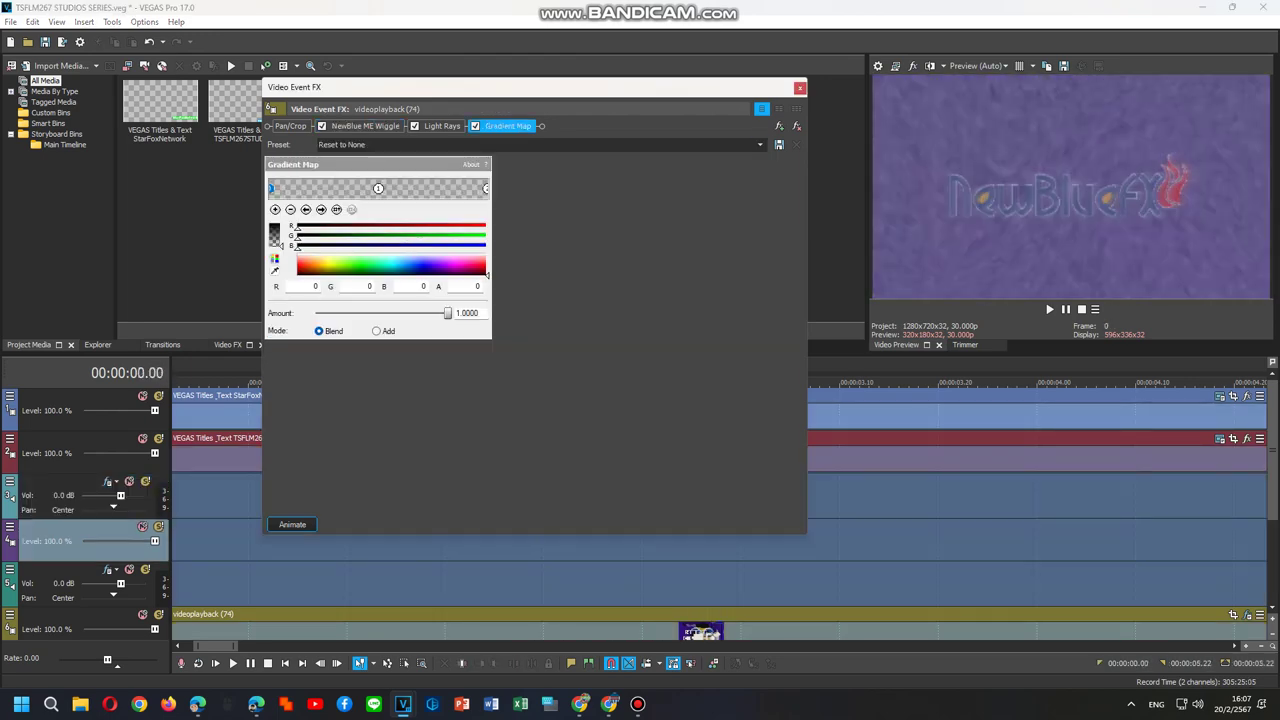
pyautogui.moveTo(281, 246); pyautogui.dragTo(281, 224)
pyautogui.click(378, 188)
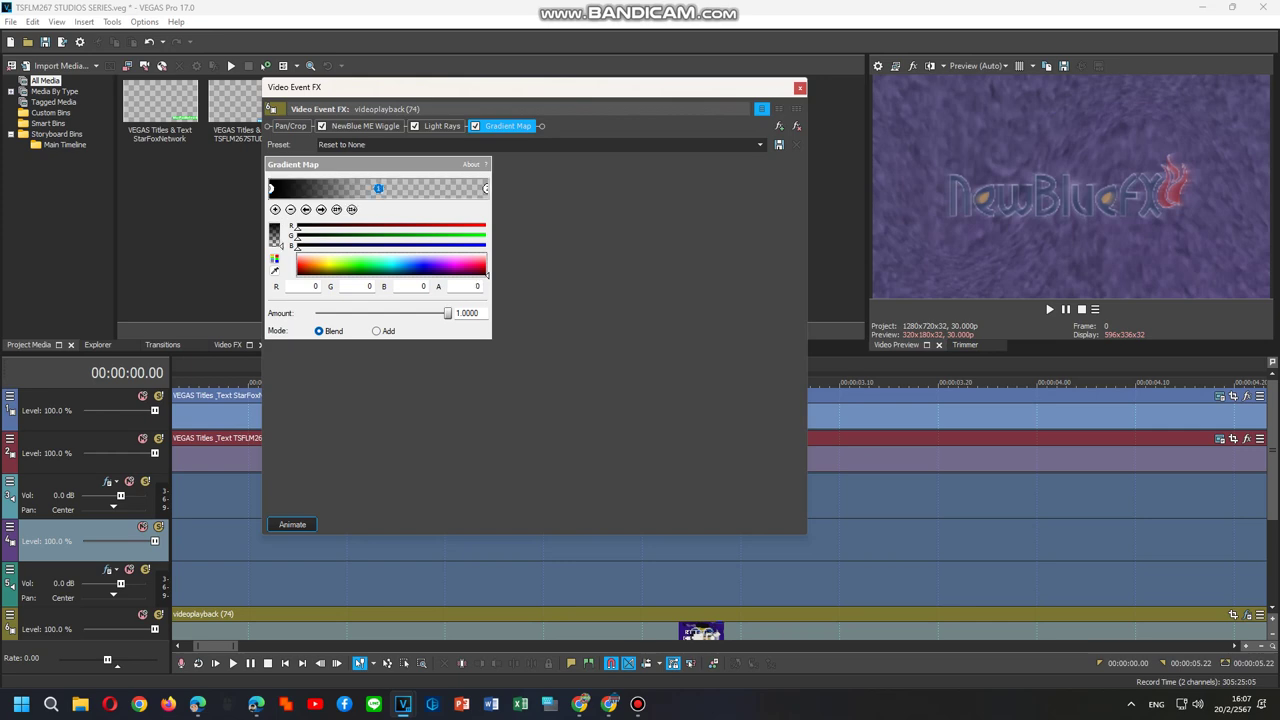
pyautogui.moveTo(427, 263); pyautogui.dragTo(487, 253)
pyautogui.click(486, 188)
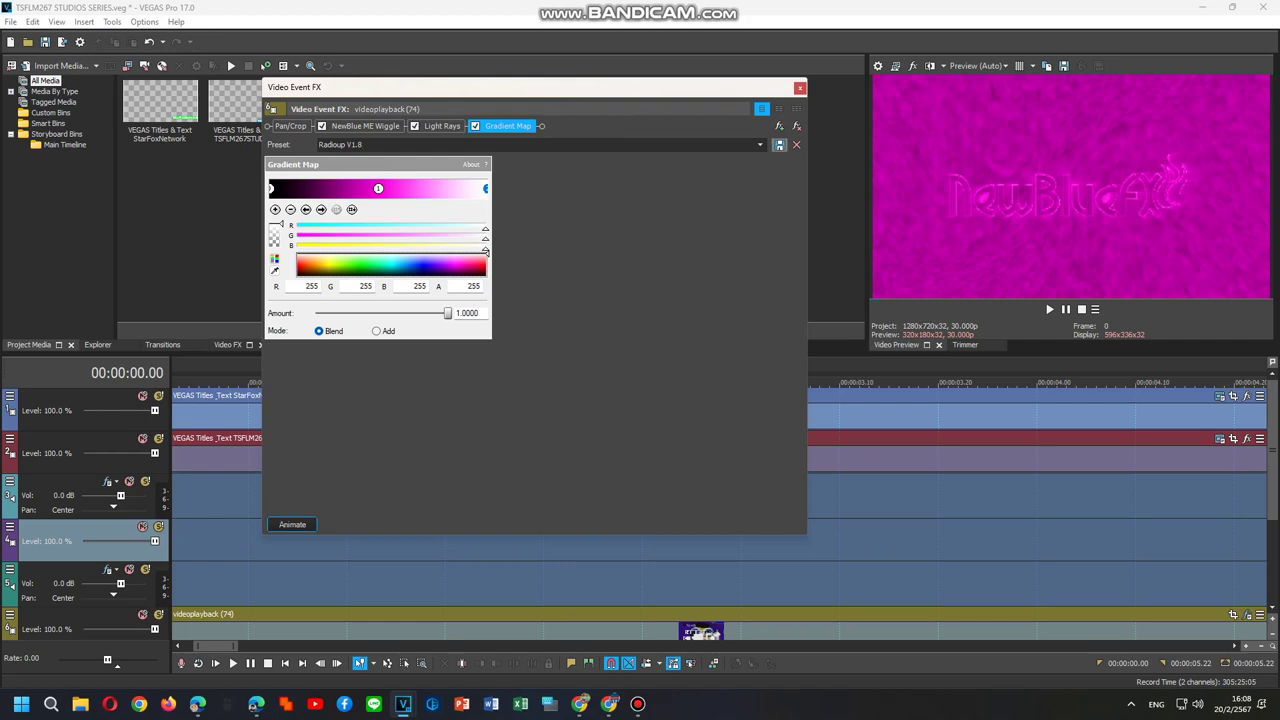
pyautogui.click(800, 88)
# Step: Add the Radioup V1 effects package to the videoplayback (74) audio event as non-real-time-free event FX
pyautogui.moveTo(1272, 450); pyautogui.dragTo(1272, 523)
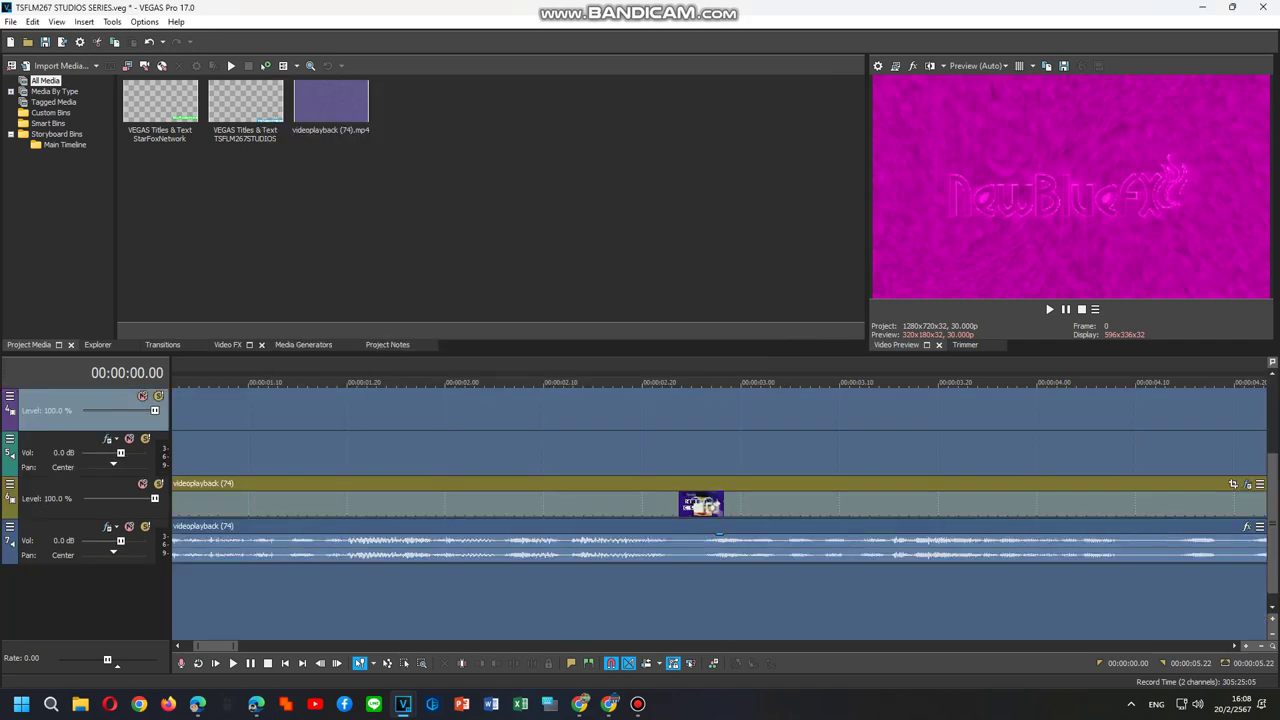
pyautogui.scroll(-4, 720, 510)
pyautogui.rightClick(273, 546)
pyautogui.click(330, 221)
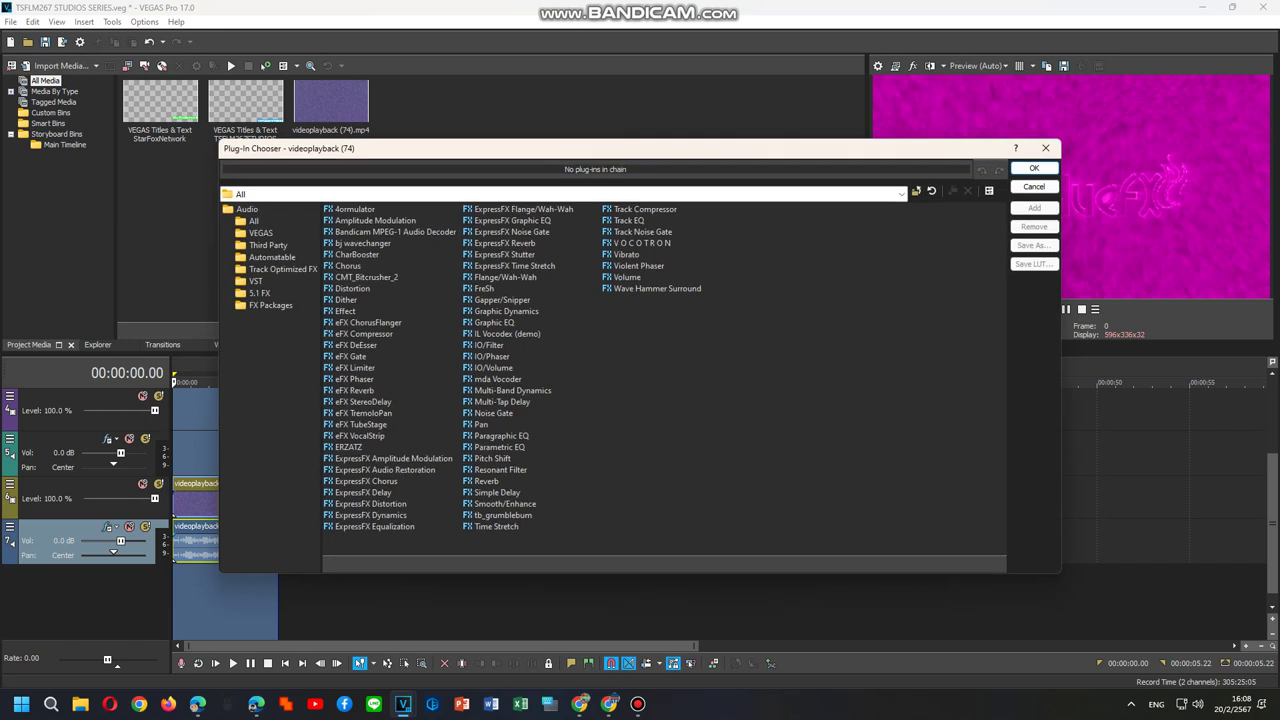
pyautogui.click(271, 305)
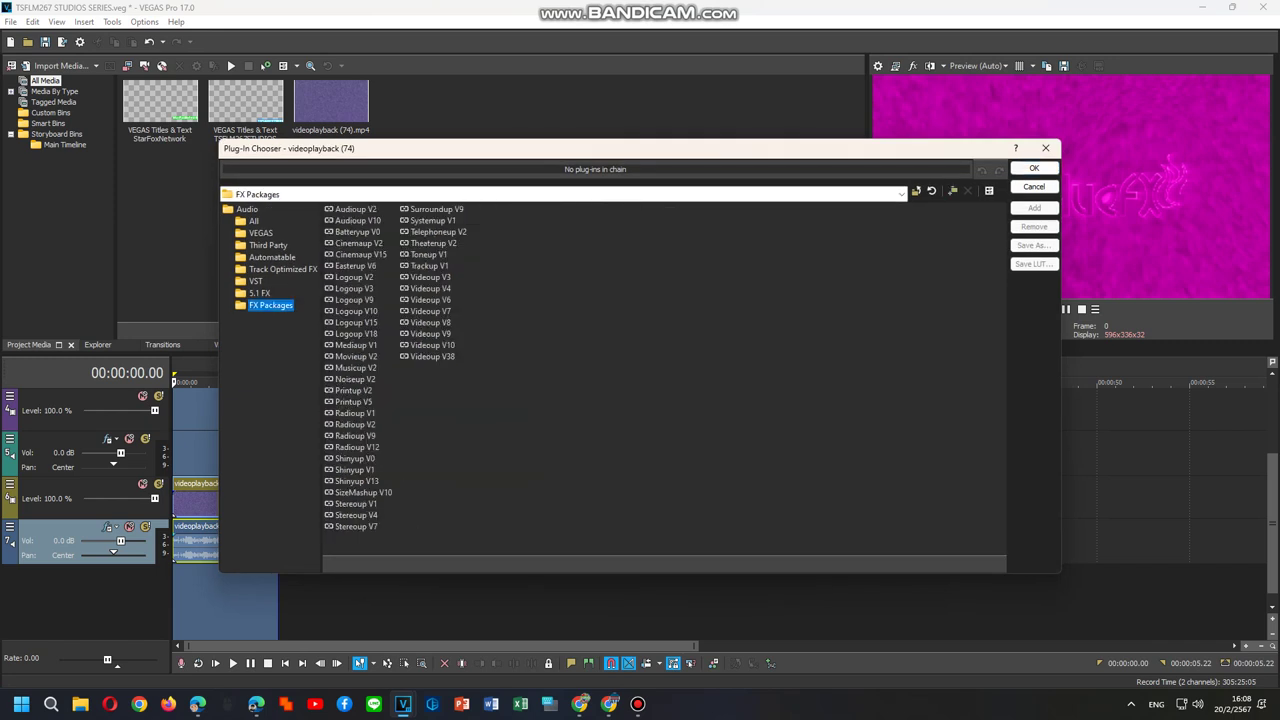
pyautogui.click(355, 413)
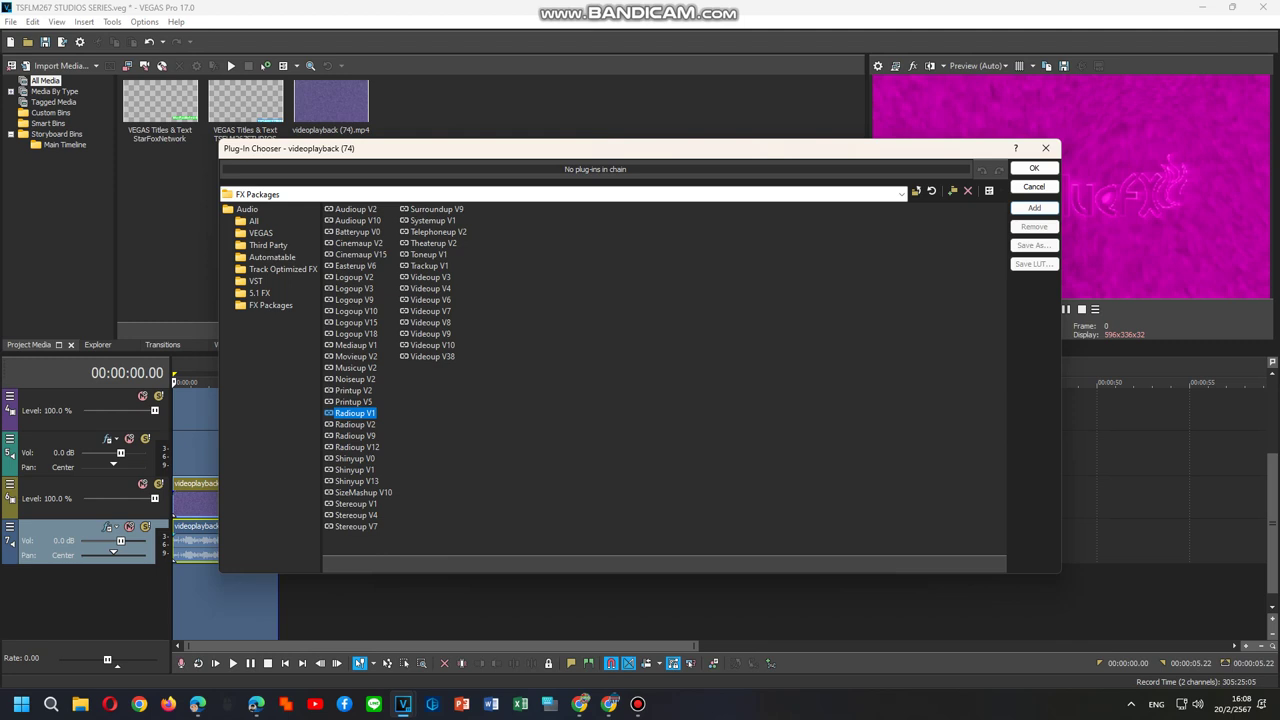
pyautogui.press('Return')
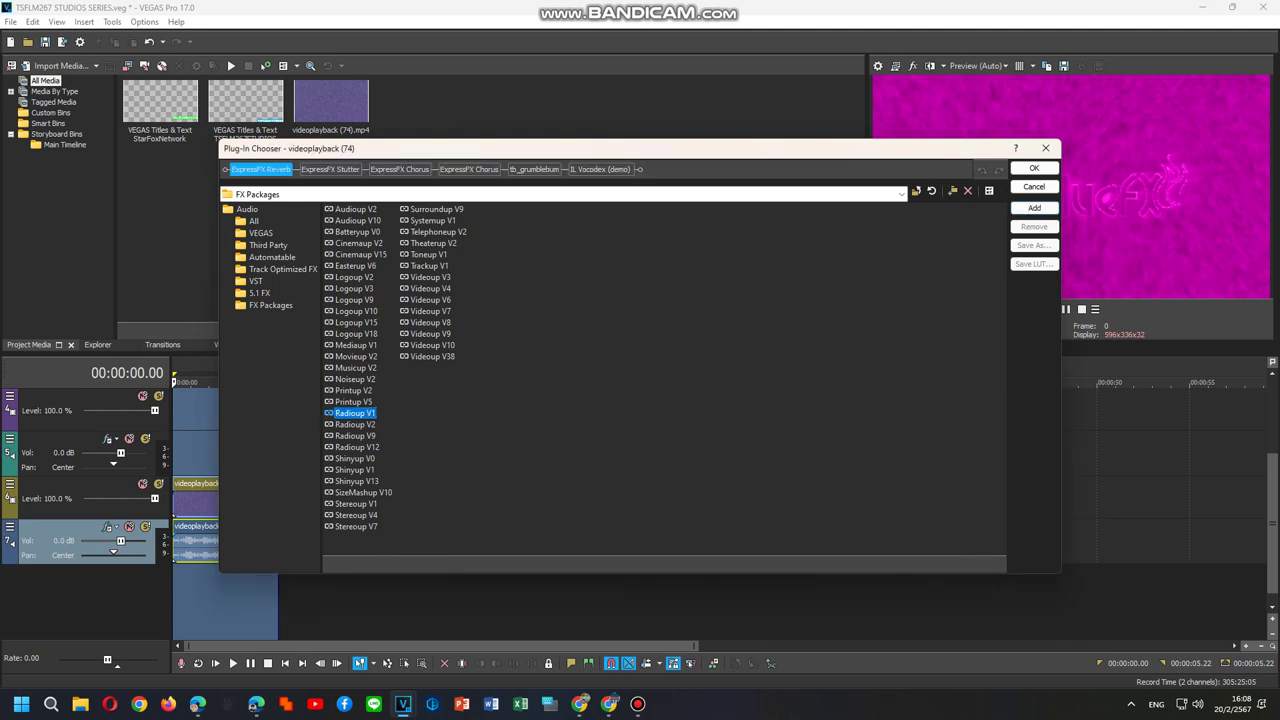
pyautogui.click(1034, 168)
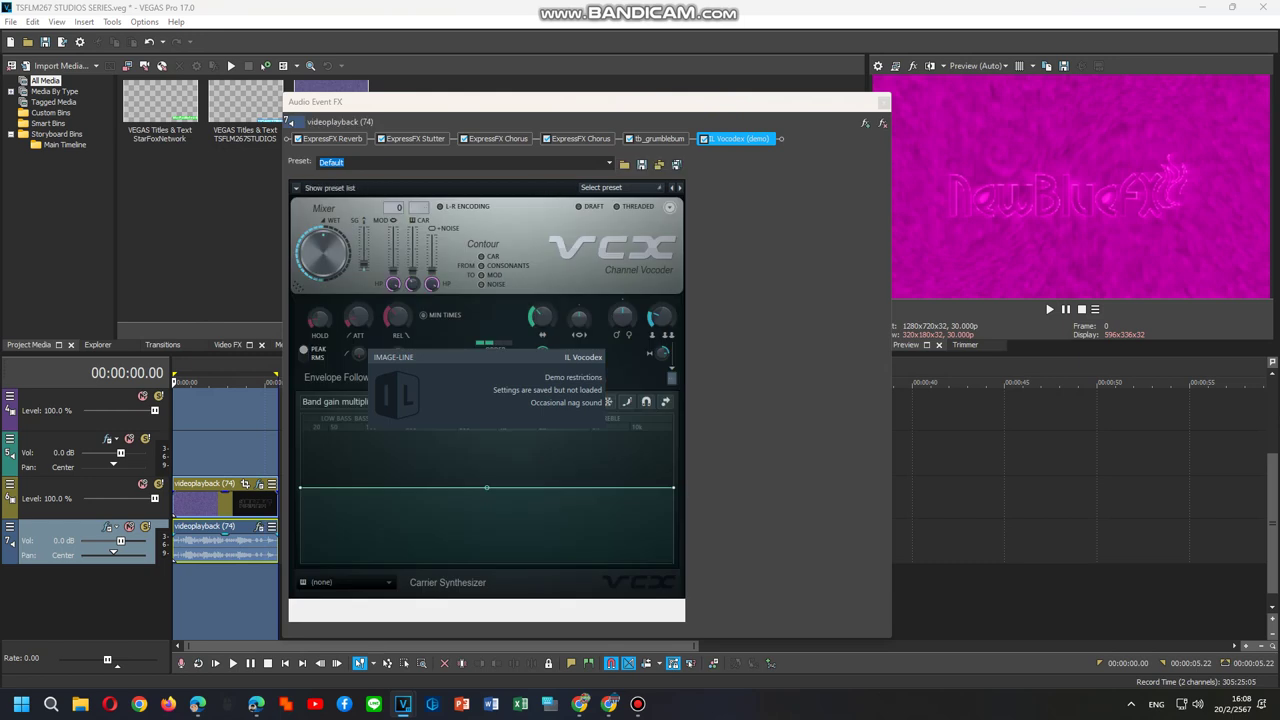
# Step: Load the Chord preset in IL Vocodex, play the timeline to hear it, and reselect the clips' full time range
pyautogui.click(610, 187)
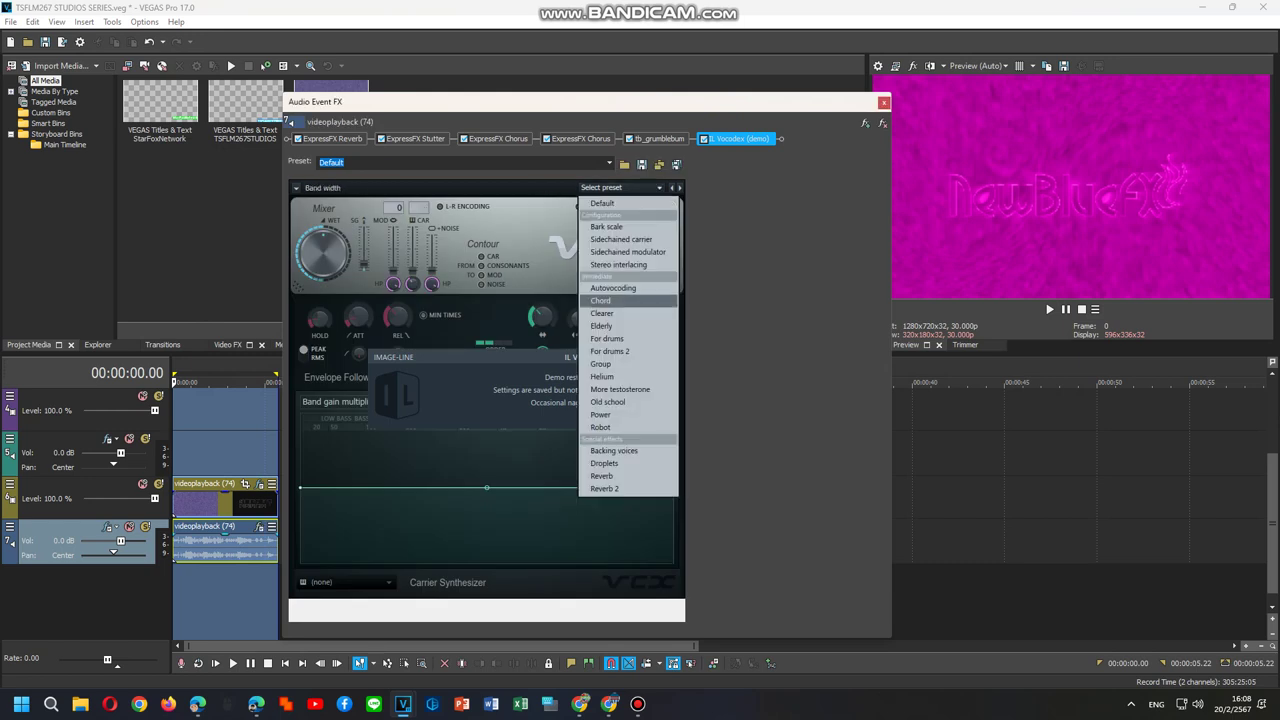
pyautogui.click(600, 300)
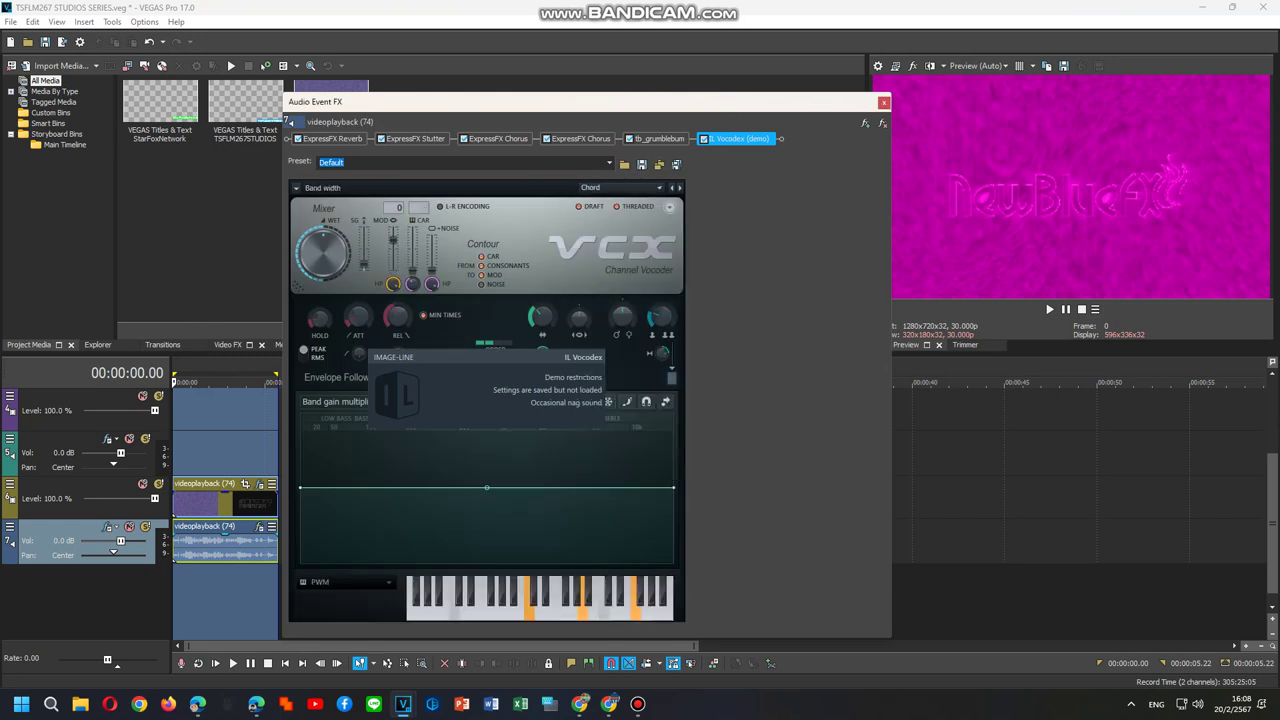
pyautogui.click(345, 581)
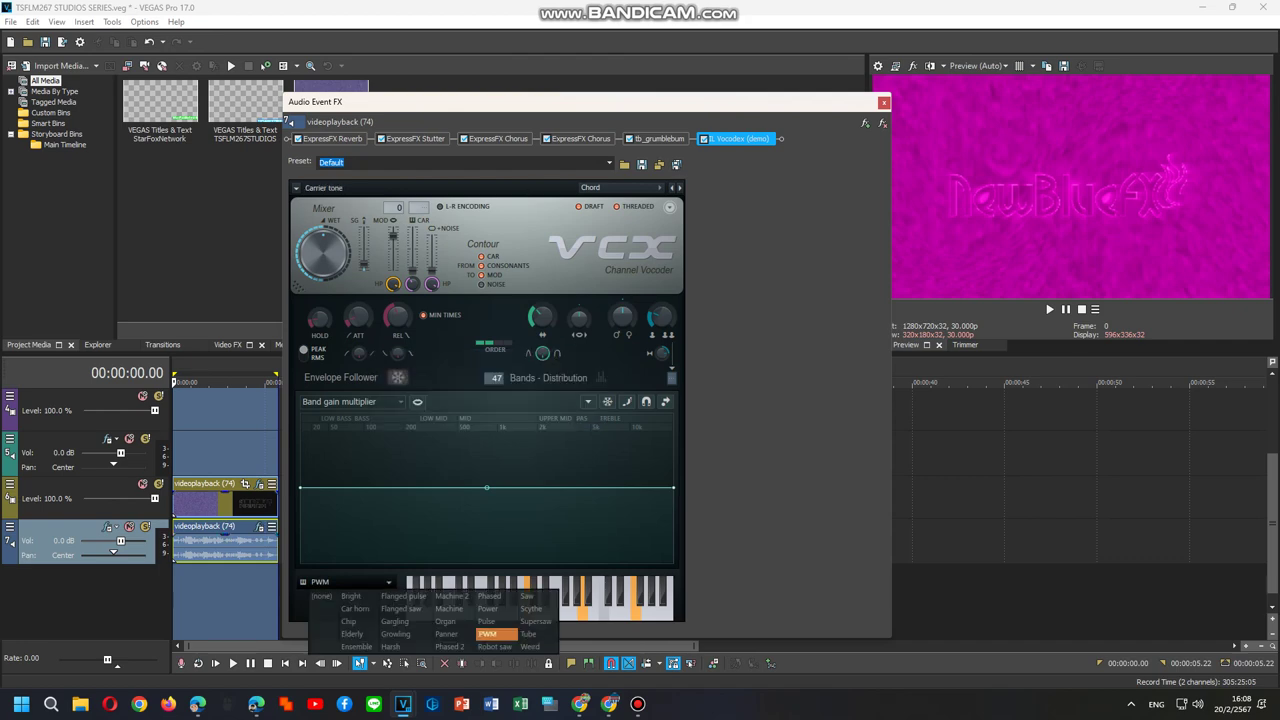
pyautogui.click(1049, 309)
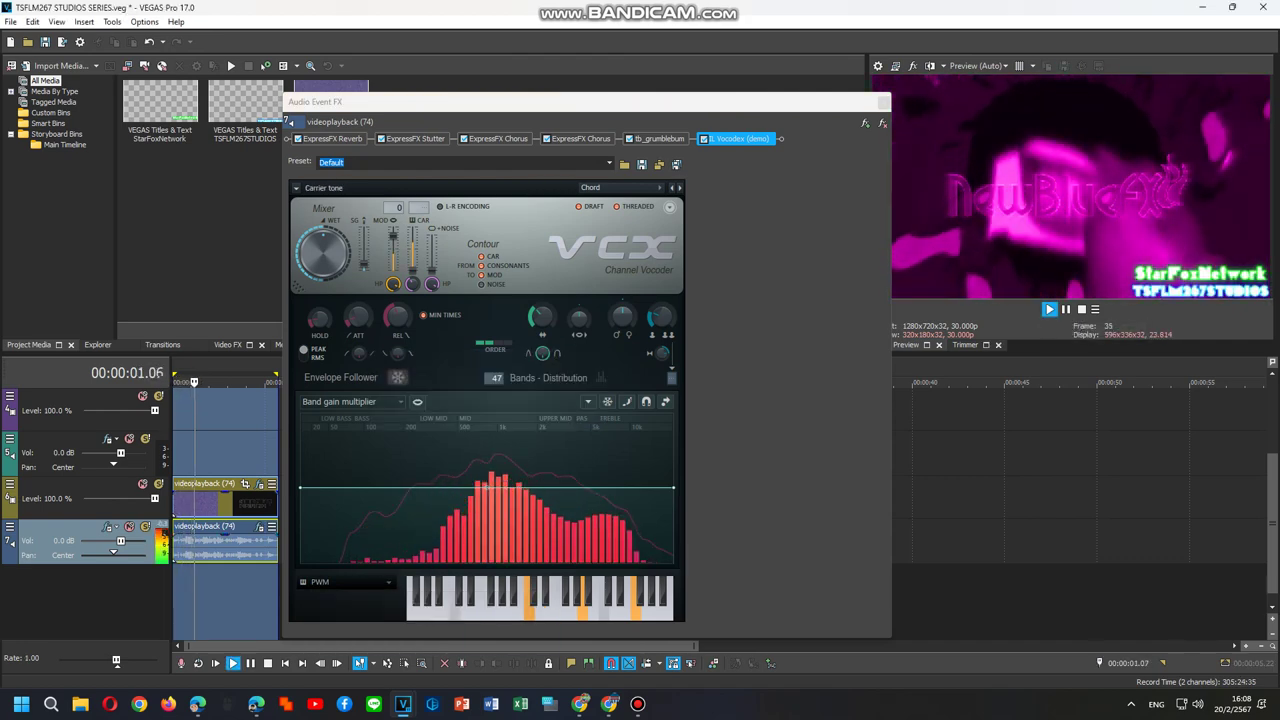
pyautogui.click(345, 581)
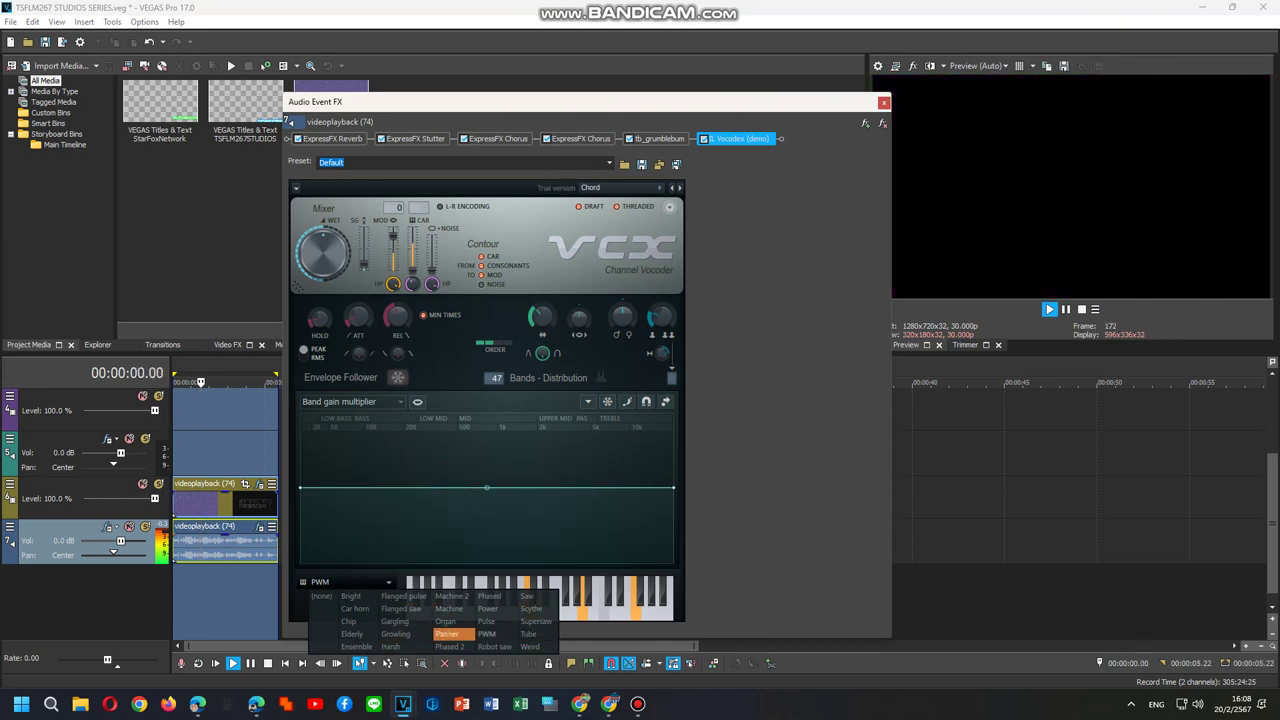
pyautogui.doubleClick(237, 453)
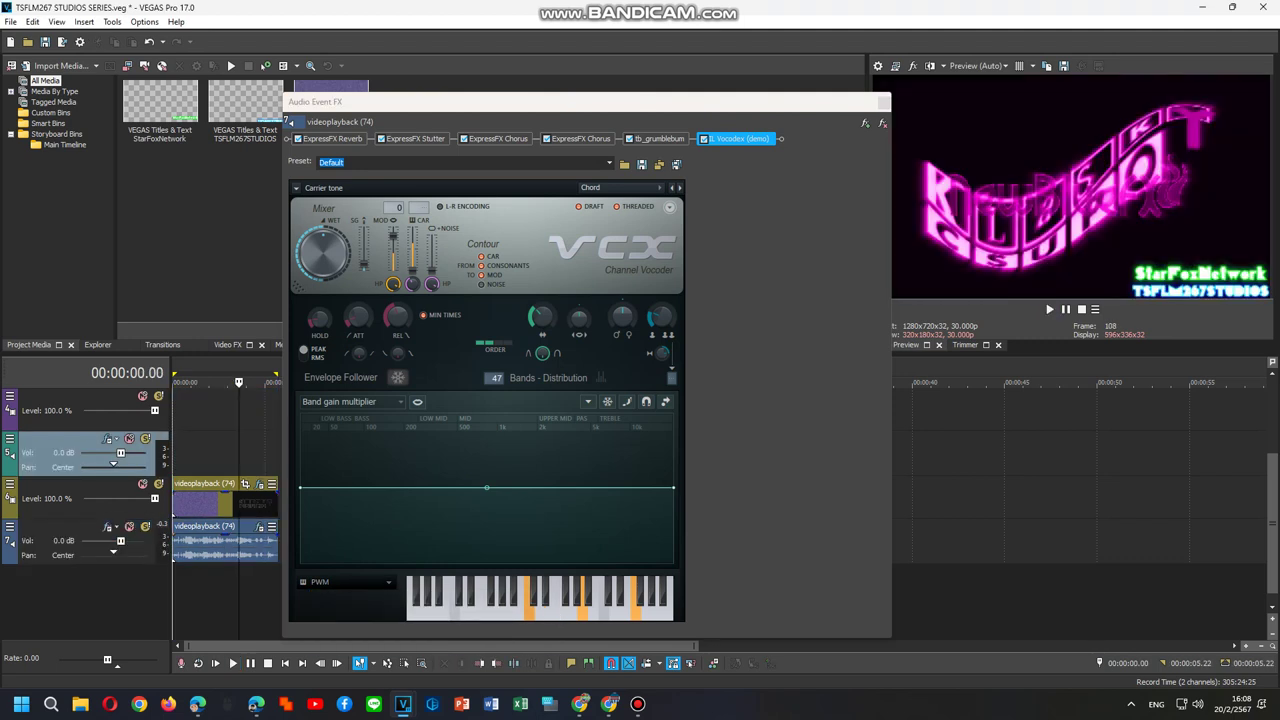
# Step: Try the Phased and Ensemble carrier tones in IL Vocodex while playing the timeline
pyautogui.click(388, 582)
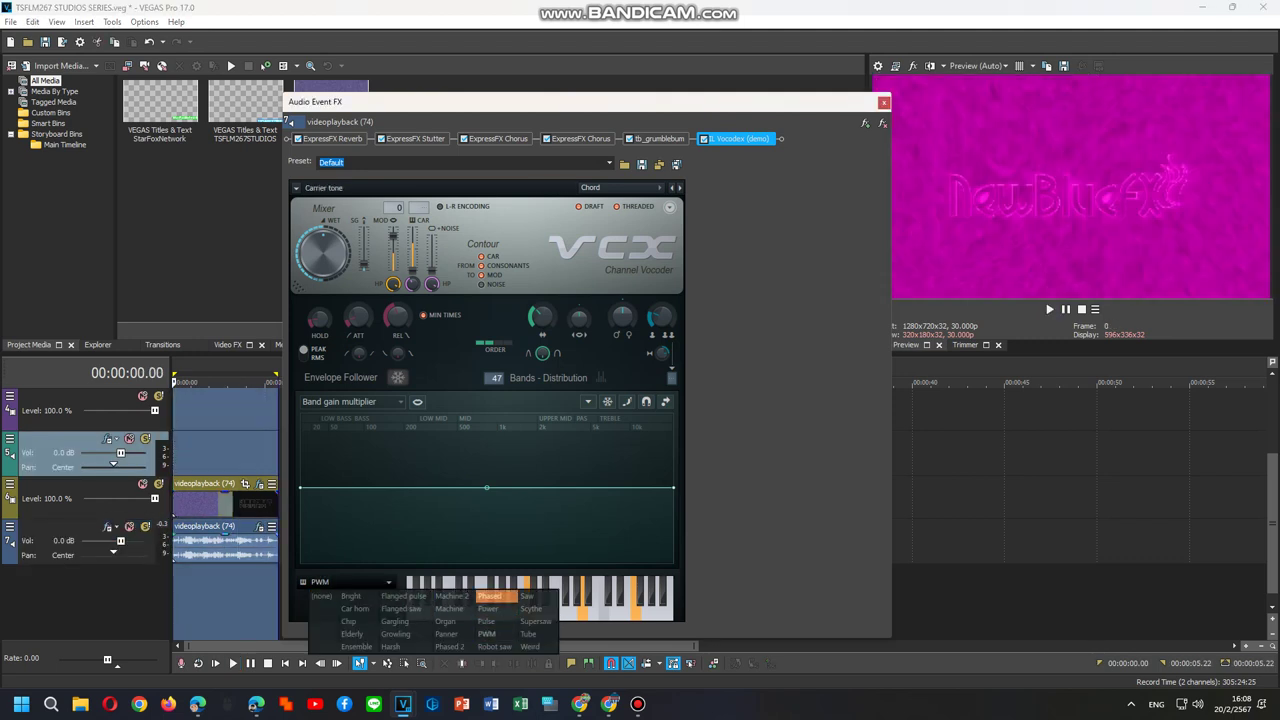
pyautogui.click(490, 596)
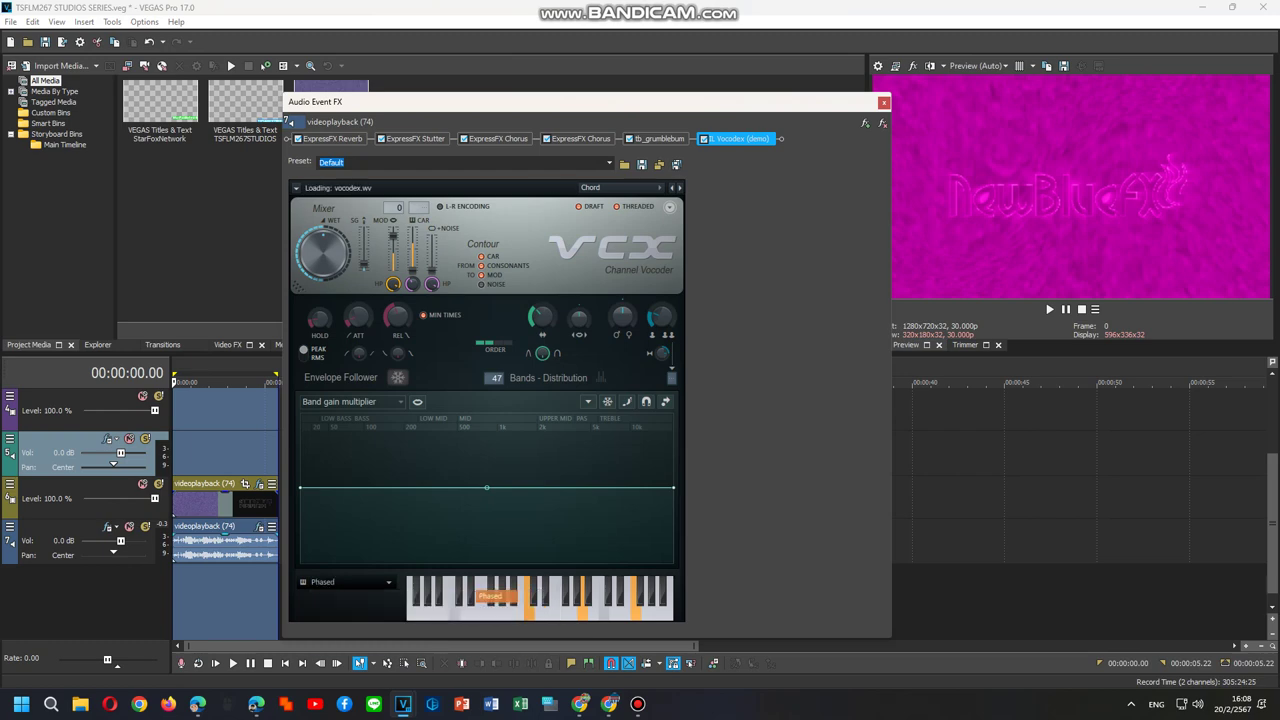
pyautogui.press('space')
pyautogui.click(352, 582)
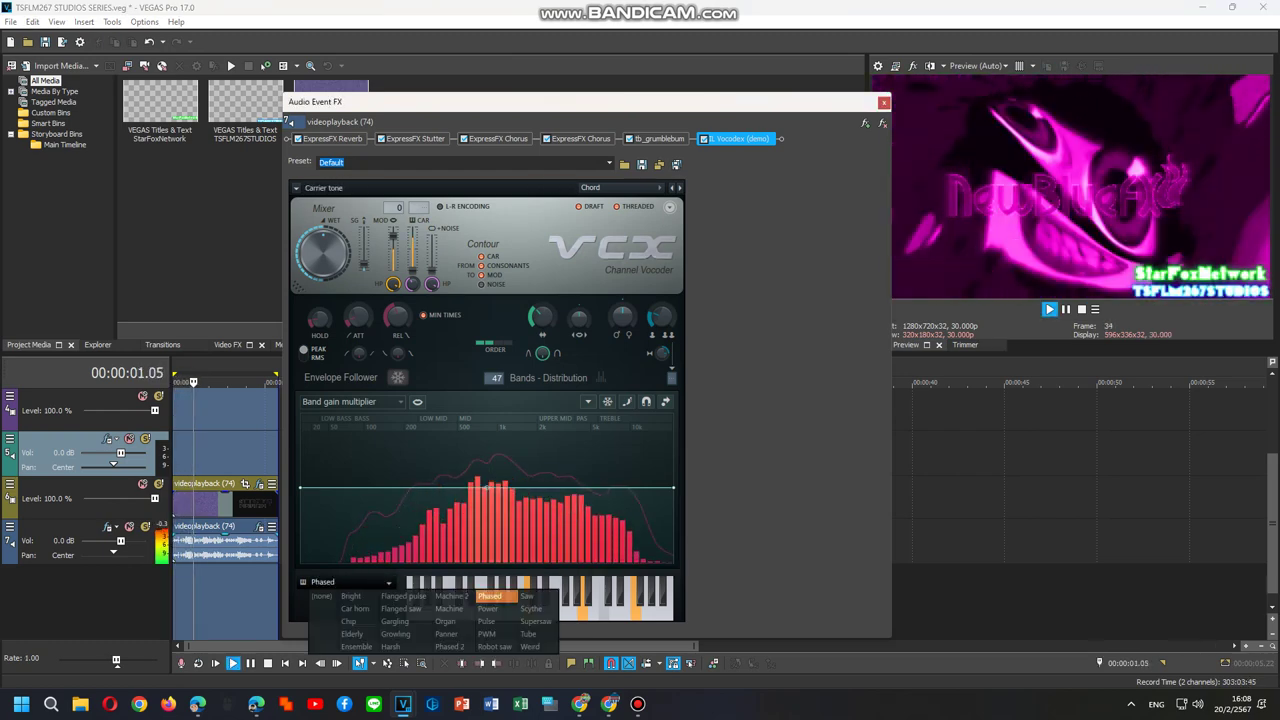
pyautogui.click(357, 646)
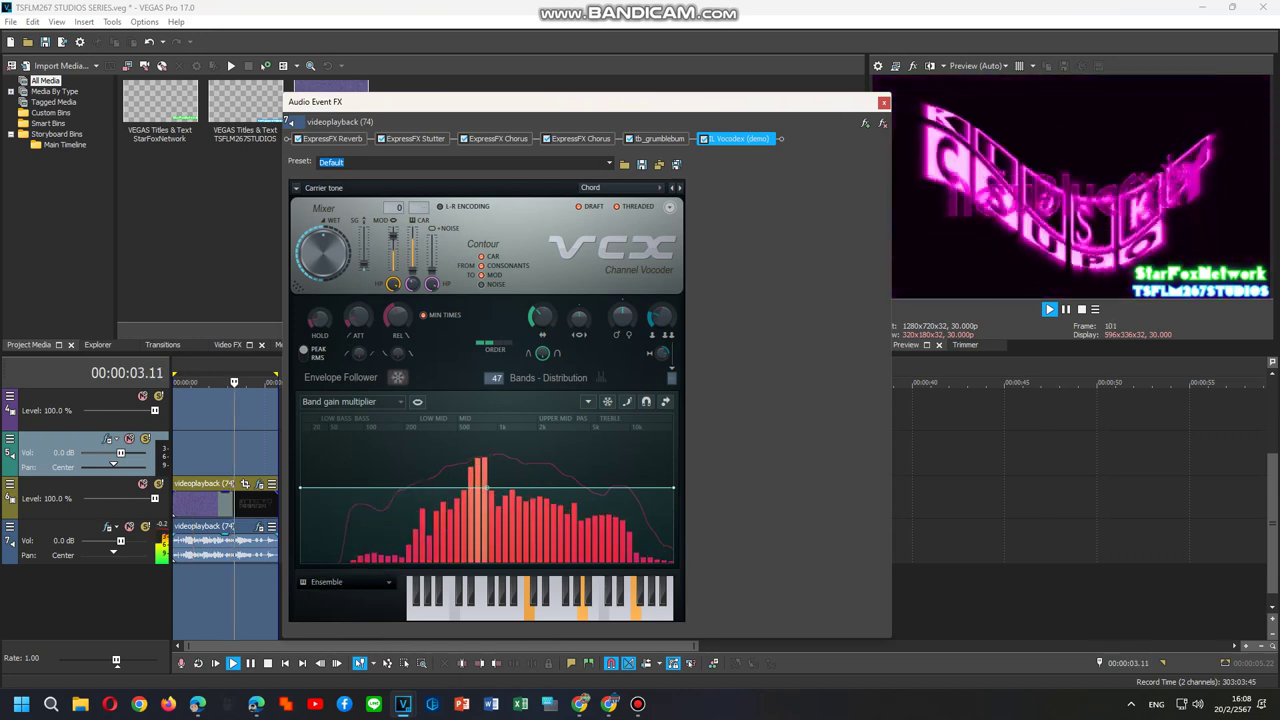
# Step: Audition the Saw, Flanged saw and Flanged pulse carrier tones in IL Vocodex during playback
pyautogui.click(345, 581)
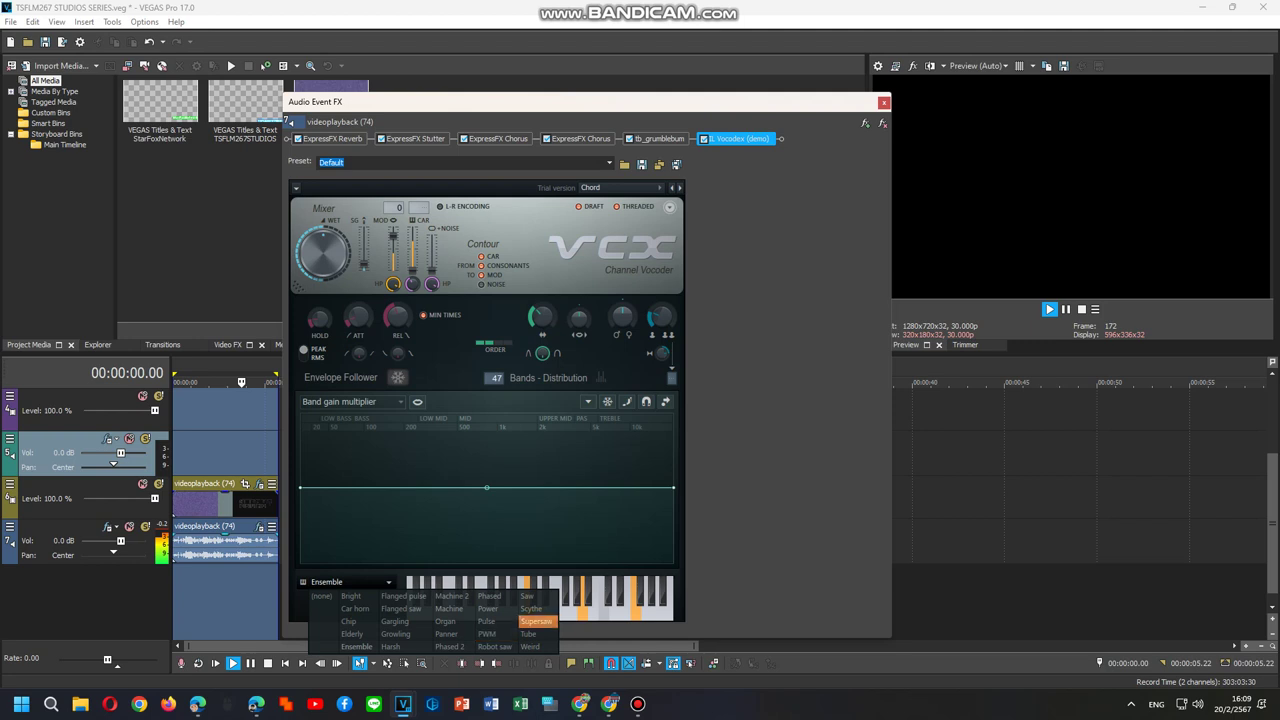
pyautogui.click(527, 596)
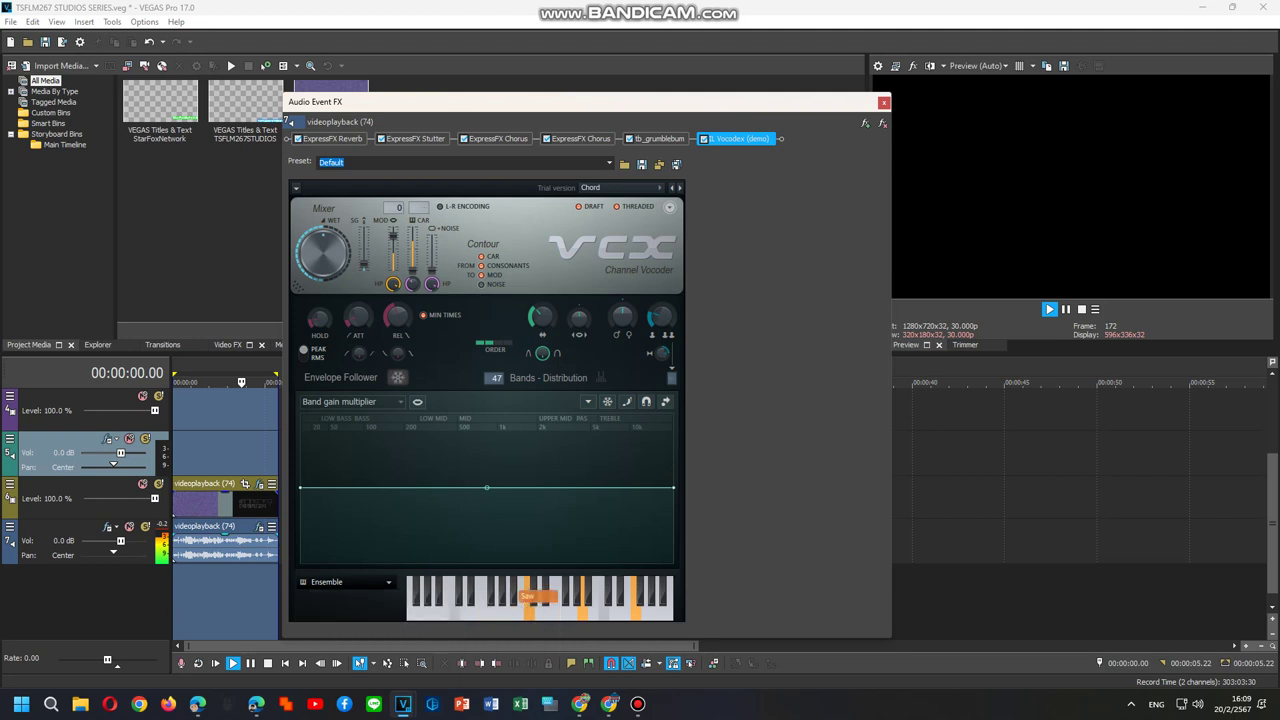
pyautogui.press('space')
pyautogui.click(346, 582)
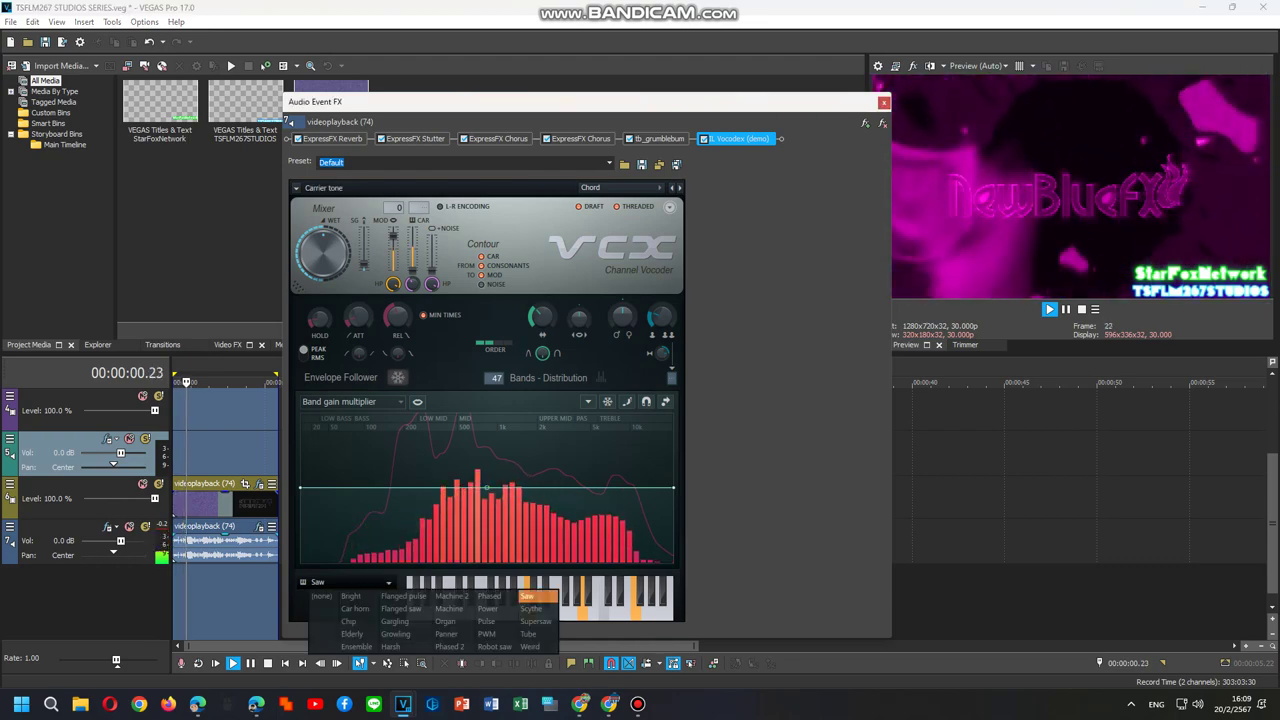
pyautogui.click(406, 612)
pyautogui.click(346, 582)
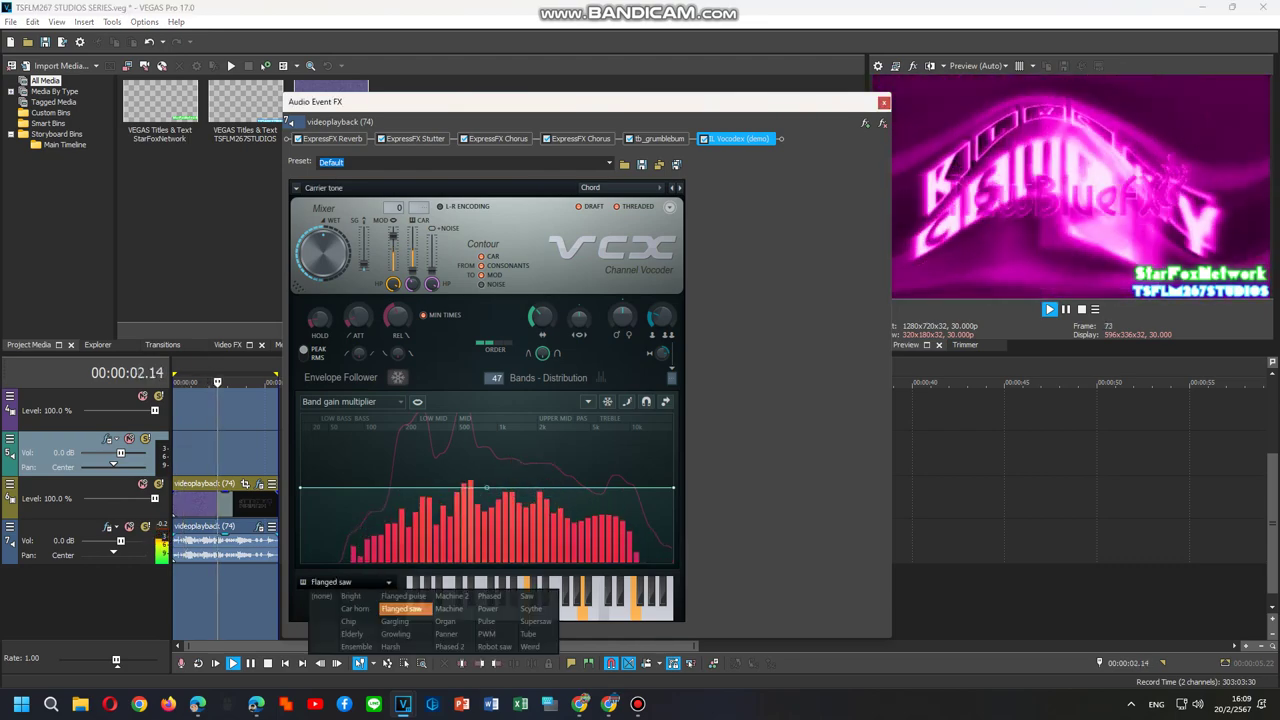
pyautogui.click(406, 599)
# Step: Switch the IL Vocodex carrier tone to Power and toggle playback
pyautogui.click(345, 582)
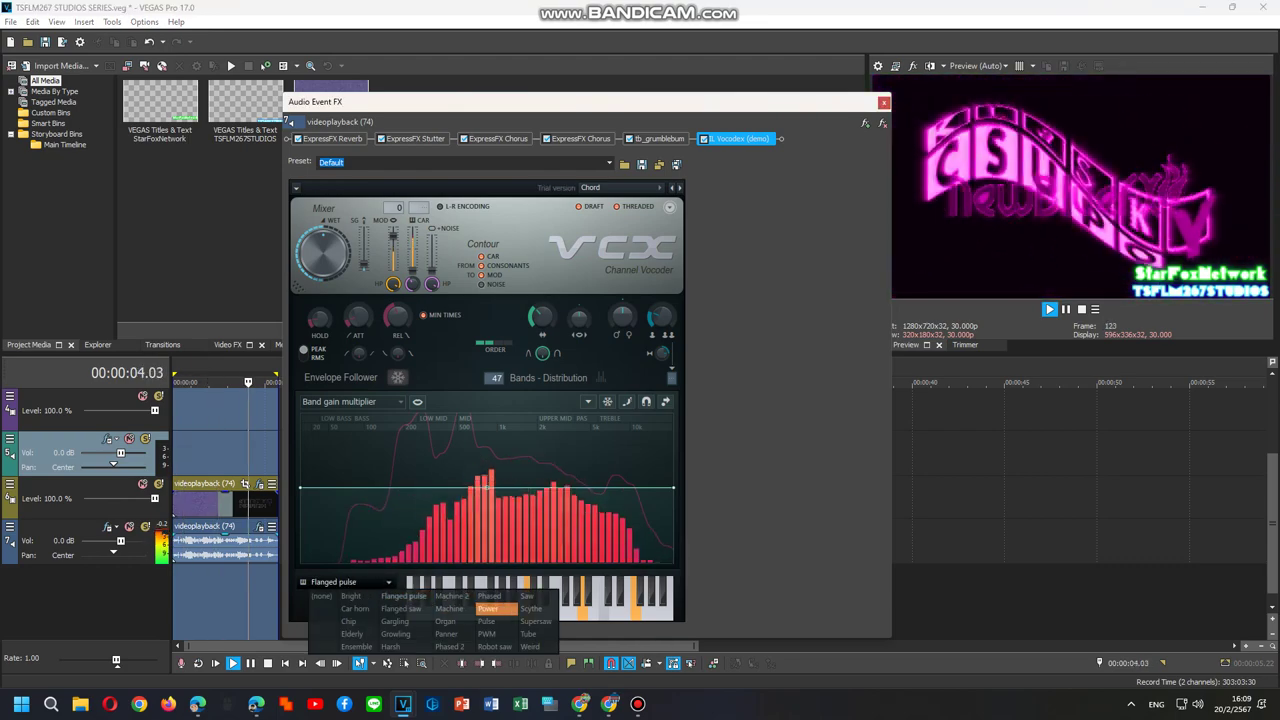
pyautogui.click(488, 608)
pyautogui.press('space')
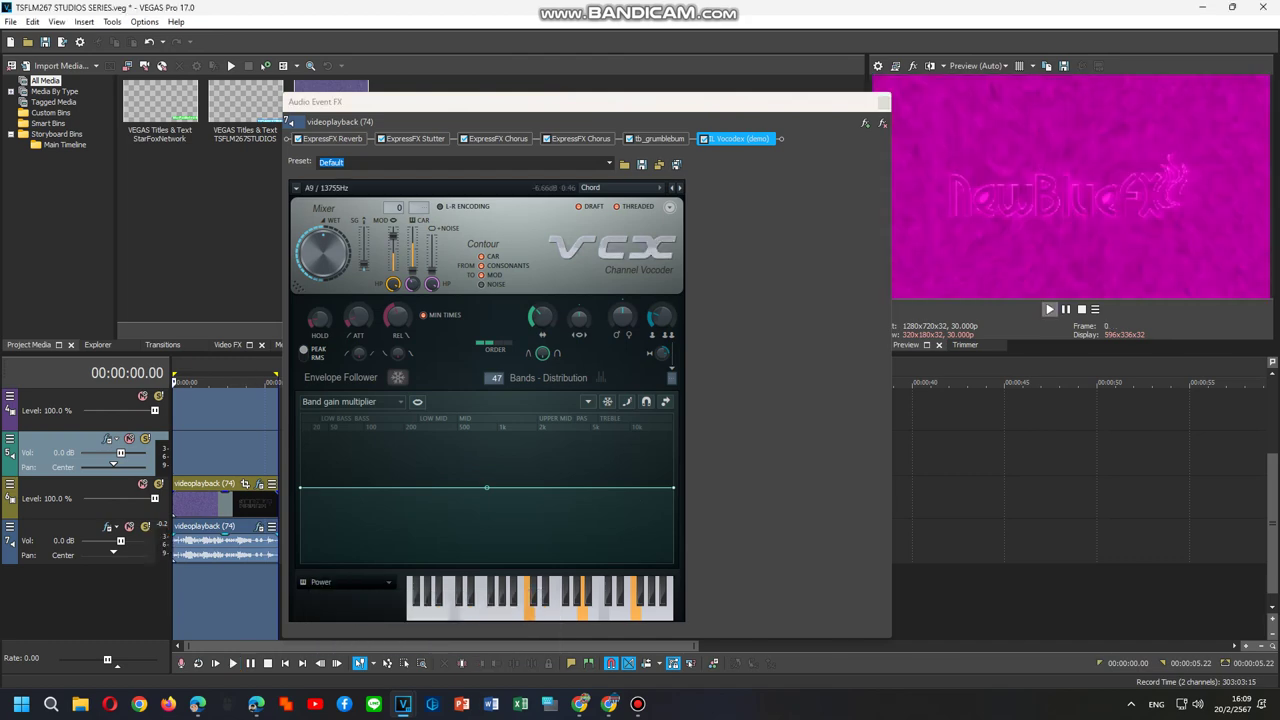
# Step: Try the Panner carrier tone in IL Vocodex while playing the timeline
pyautogui.click(345, 582)
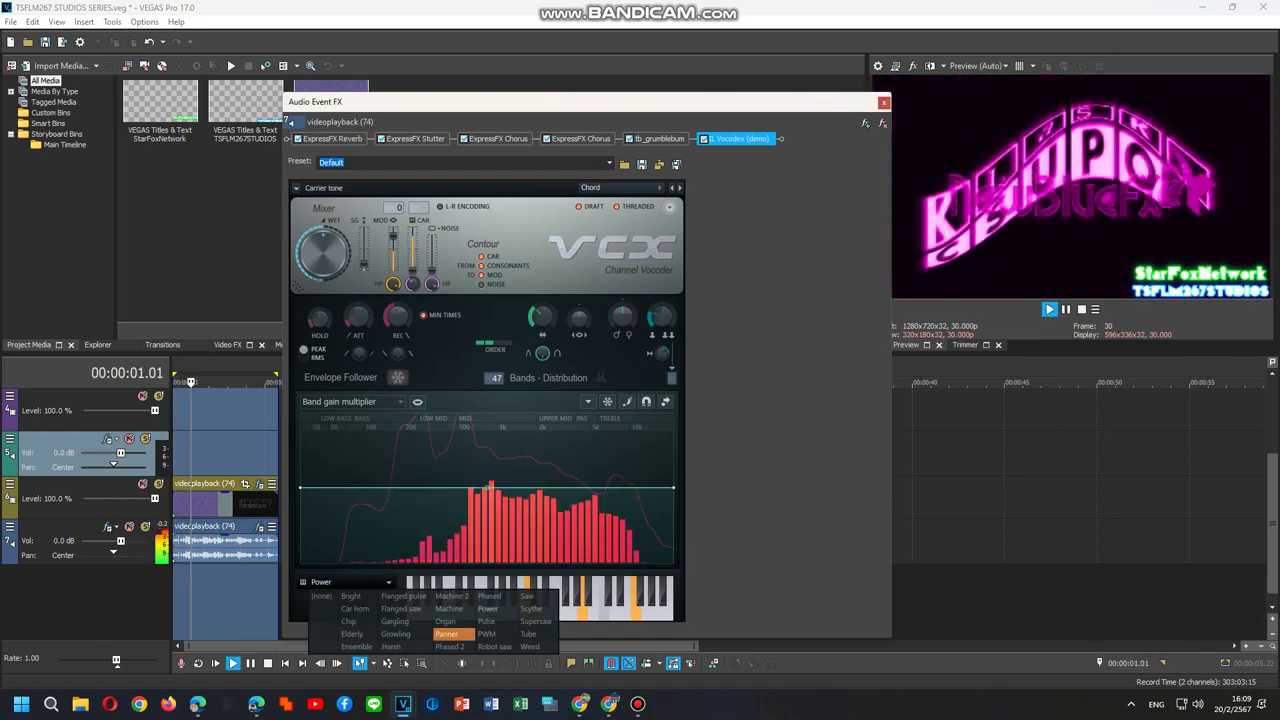
pyautogui.click(447, 634)
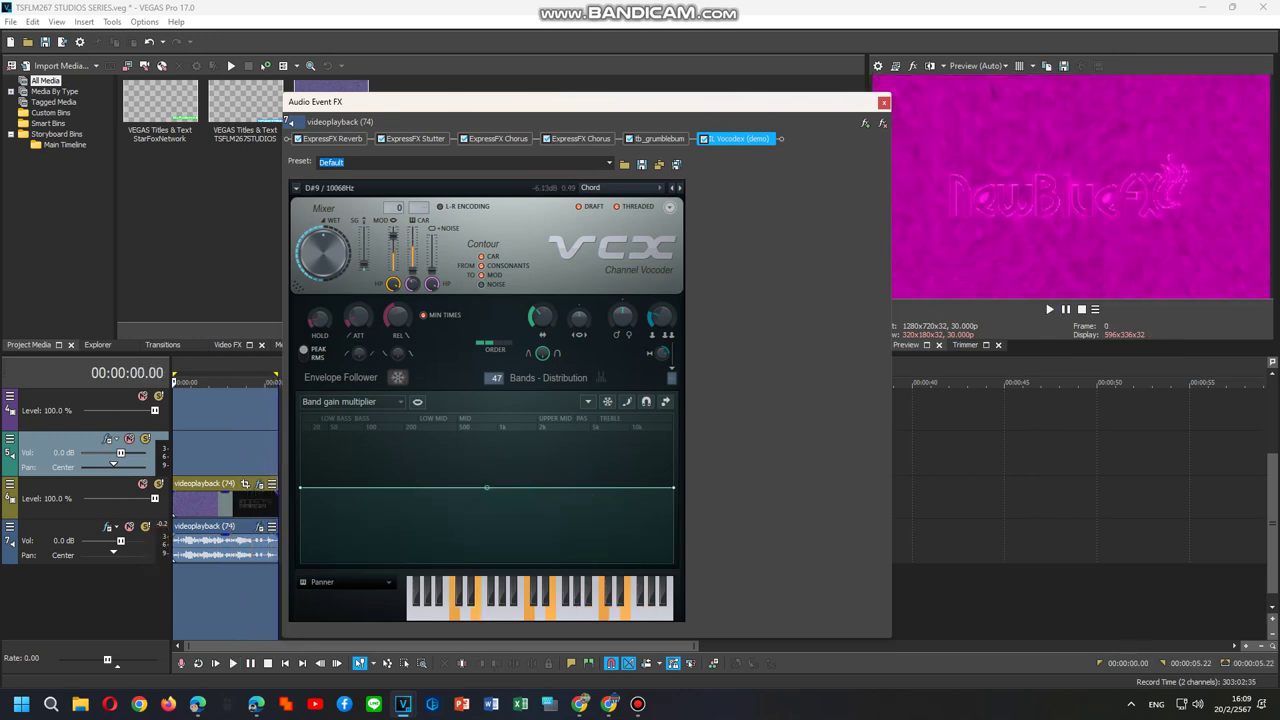
pyautogui.press('space')
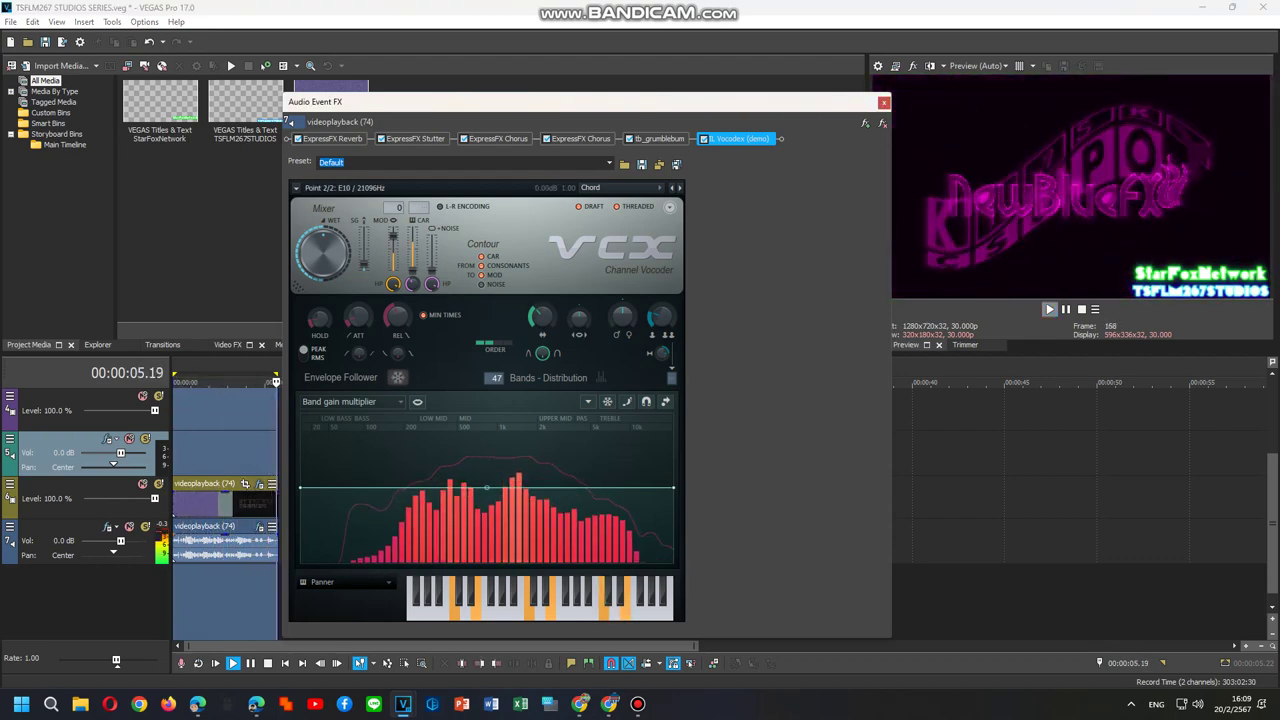
# Step: Set the IL Vocodex carrier tone to PWM, preview it on the timeline, and close the audio event effects
pyautogui.click(350, 582)
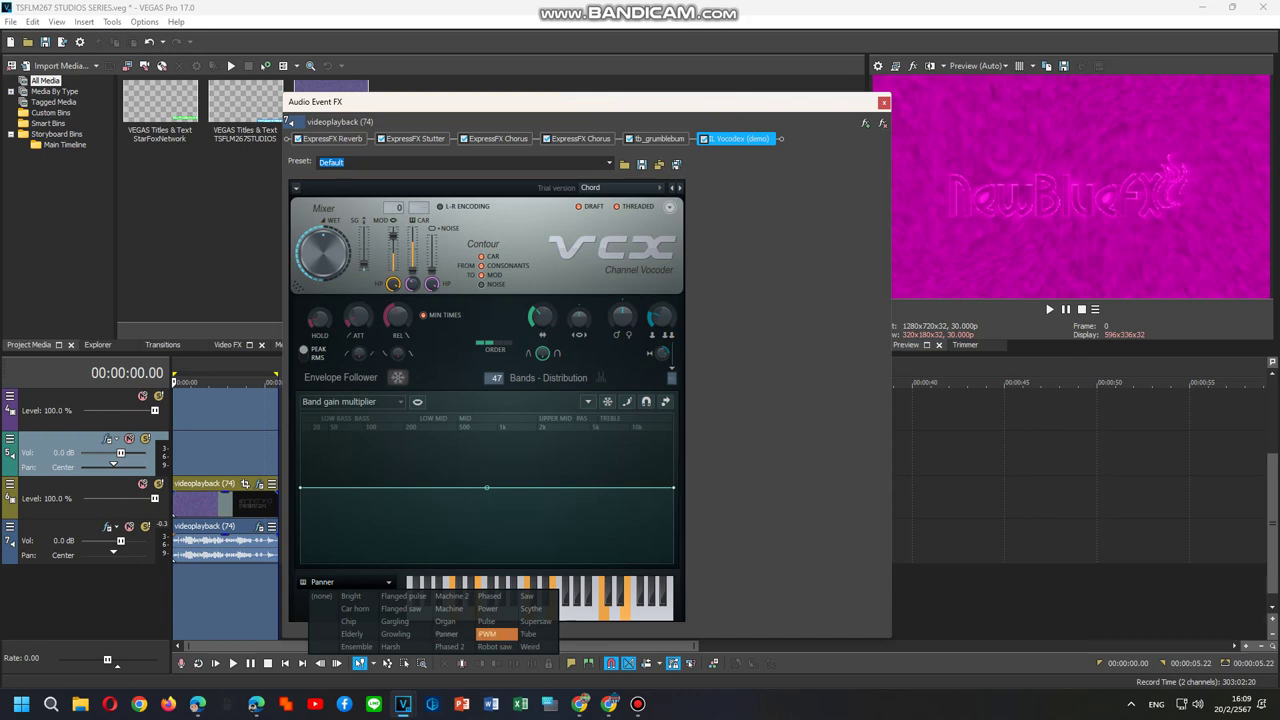
pyautogui.click(487, 634)
pyautogui.press('space')
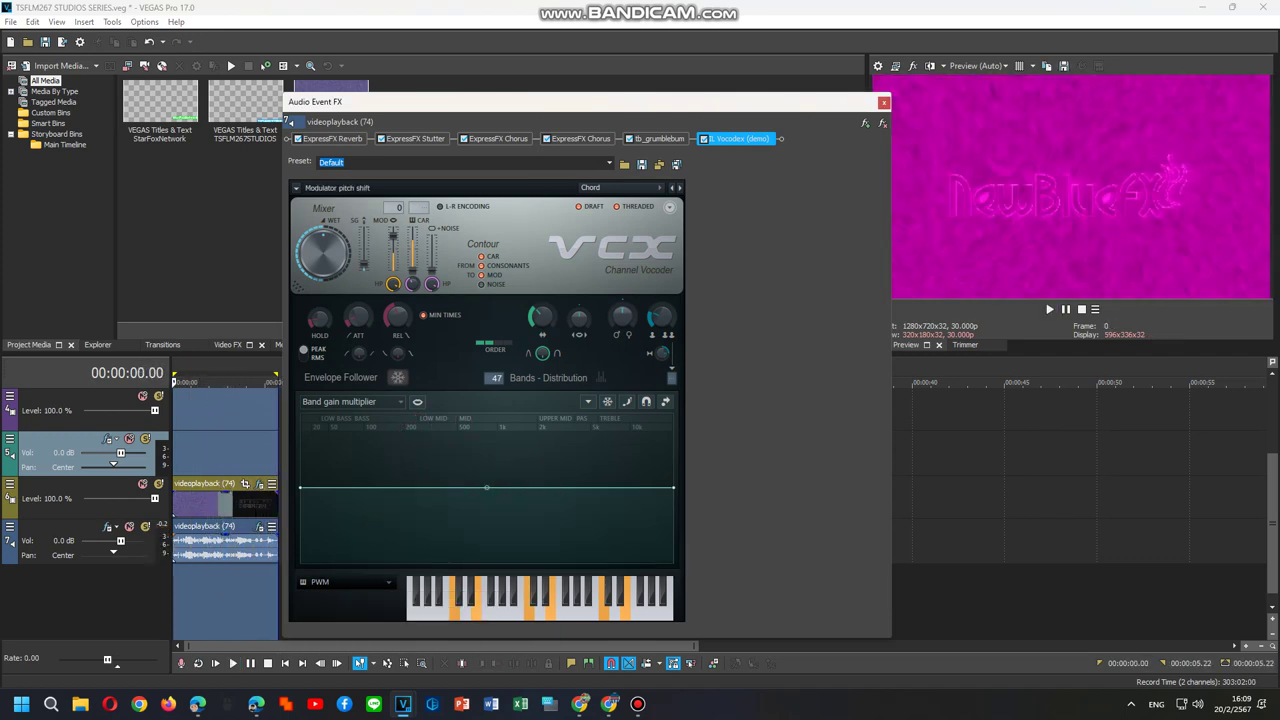
pyautogui.click(884, 102)
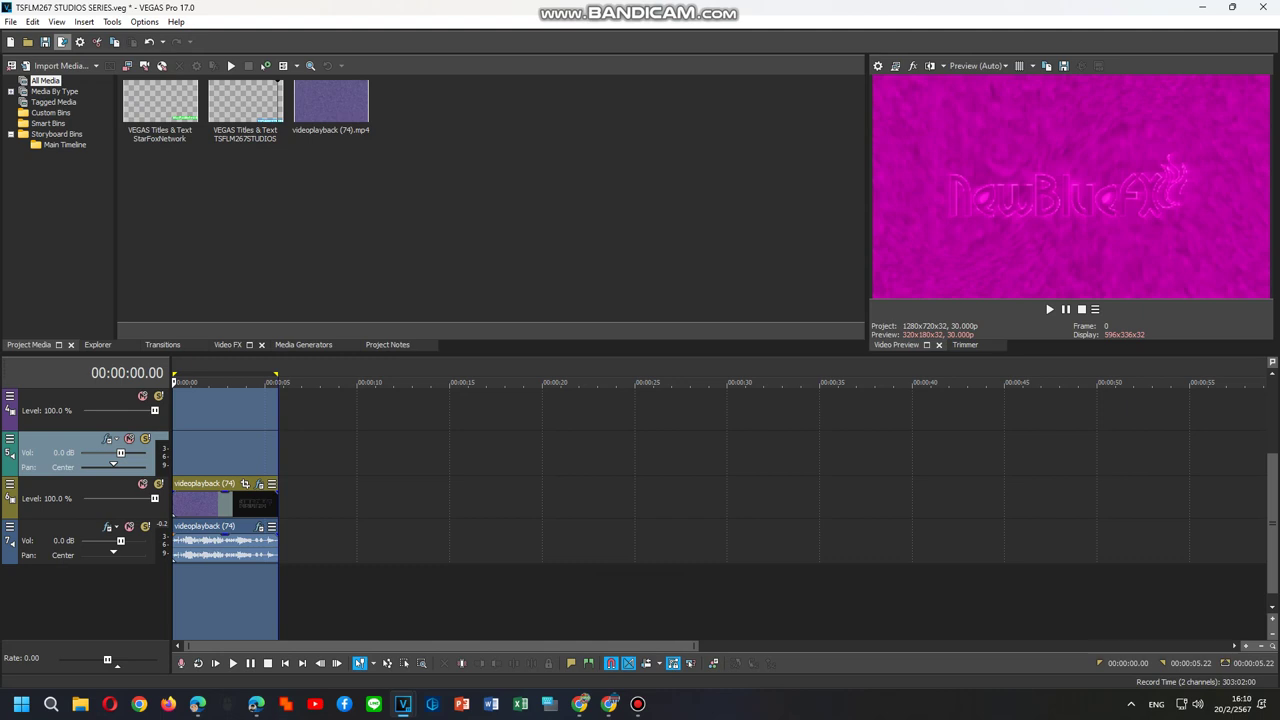
# Step: Open the Render As settings and replace the output file name with one starting with "A"
pyautogui.click(62, 42)
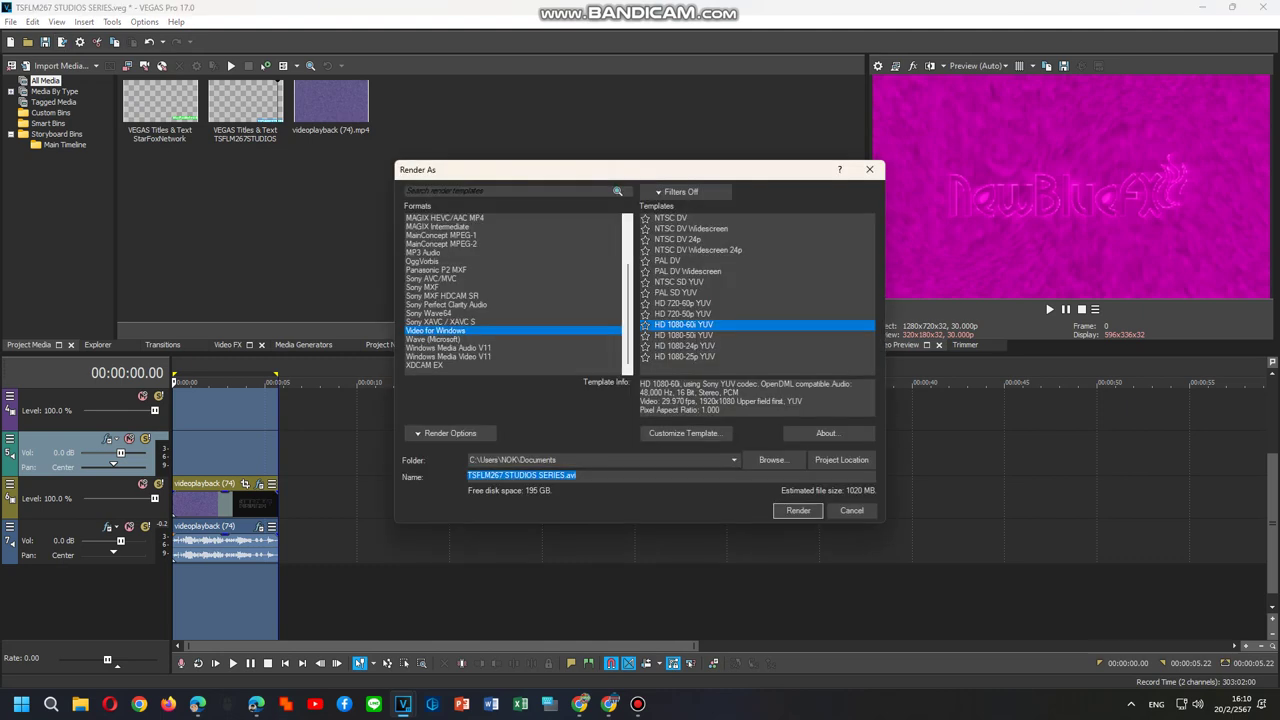
pyautogui.write('A')
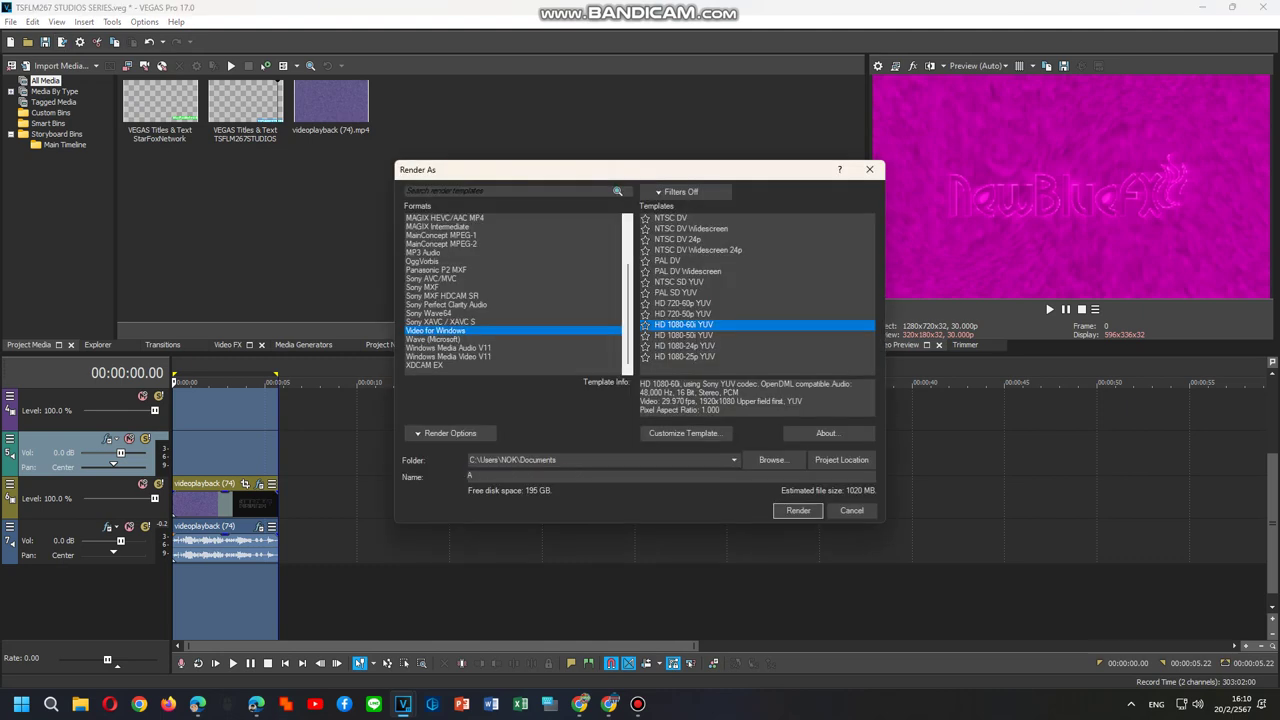